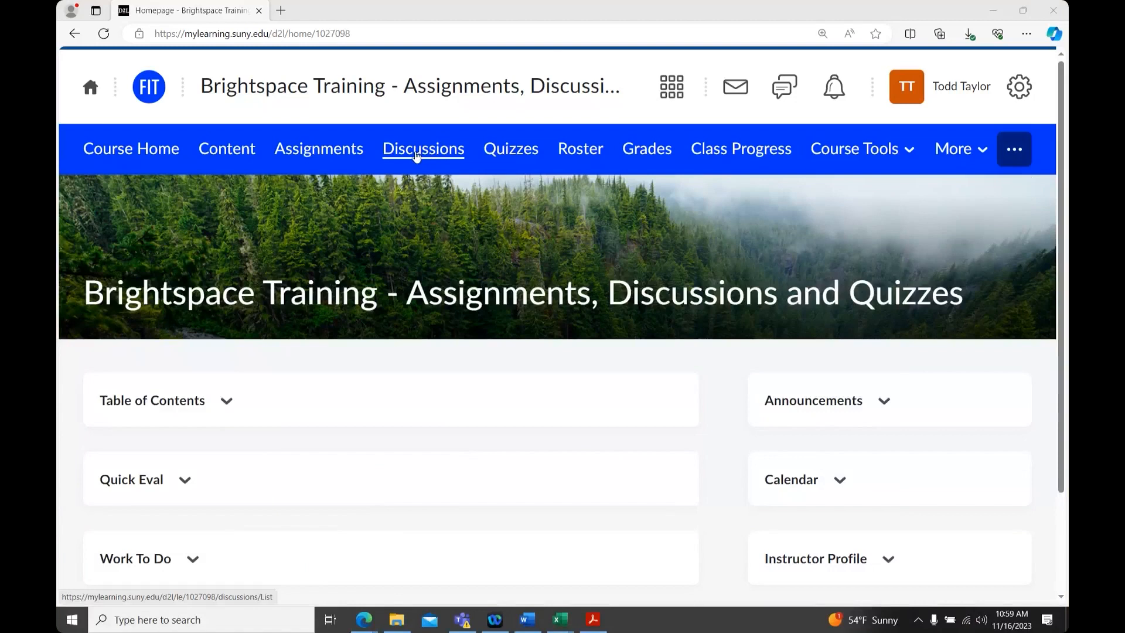
Start creating a new forum from the course's Discussions page
{"action": "left_click", "coordinate": [415, 155]}
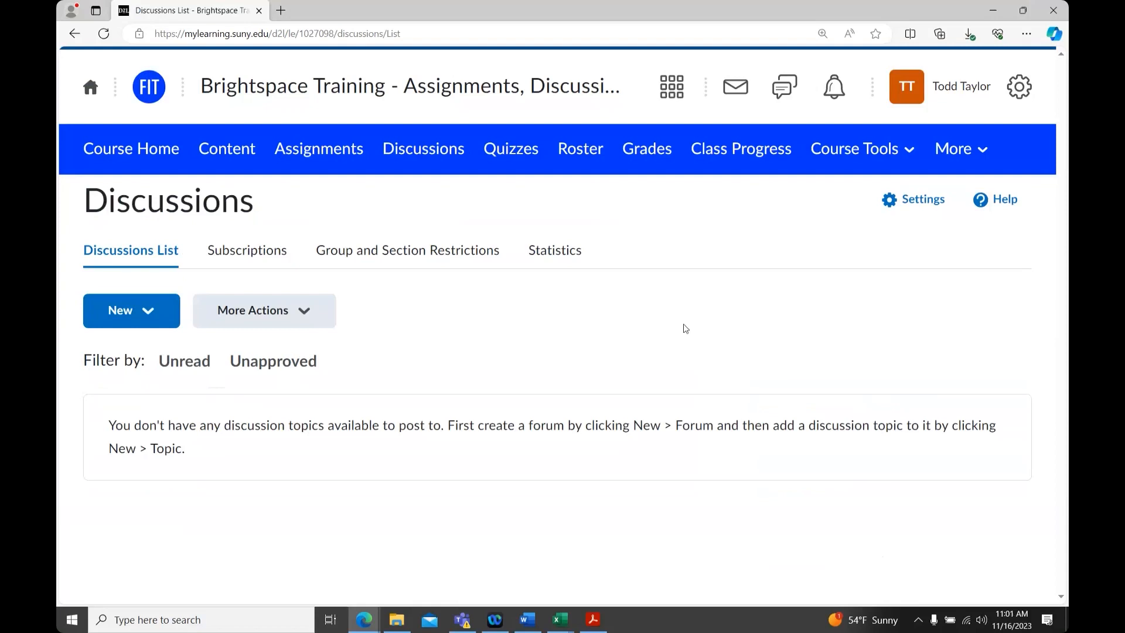
{"action": "left_click", "coordinate": [151, 315]}
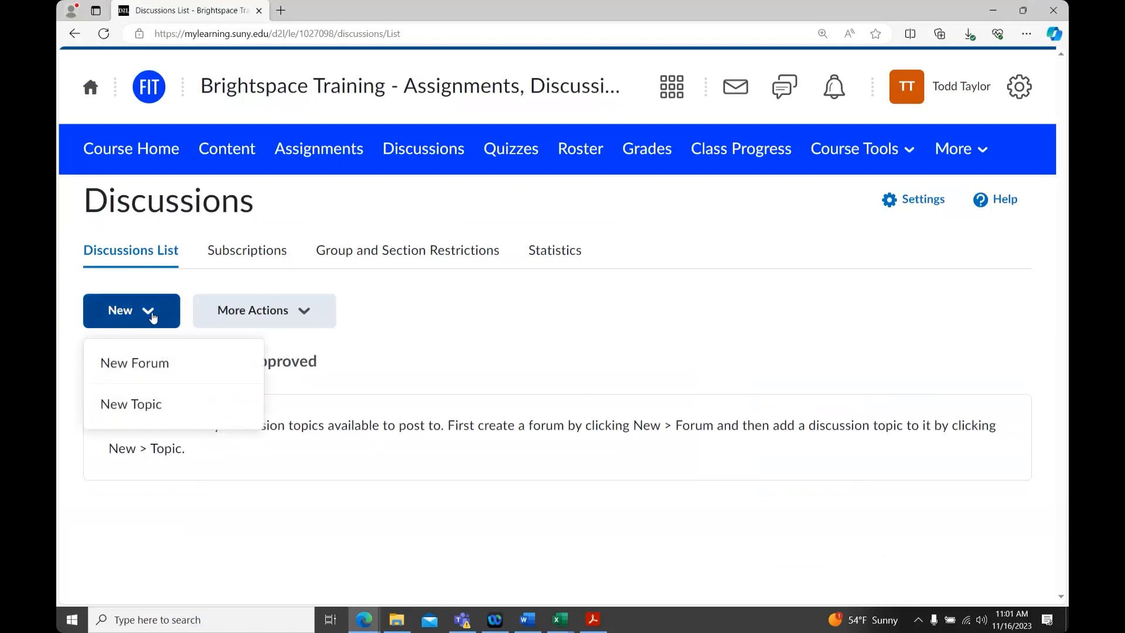
{"action": "left_click", "coordinate": [207, 368]}
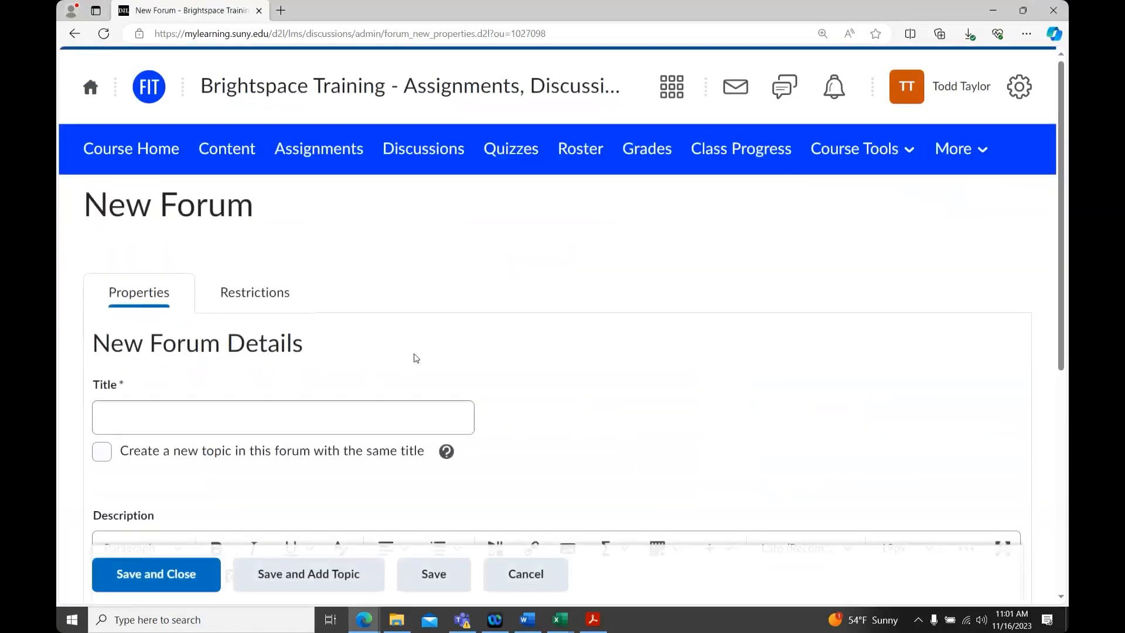
Title the new forum Weekly Discussions
{"action": "scroll", "coordinate": [414, 358], "scroll_direction": "down", "scroll_amount": 1}
{"action": "scroll", "coordinate": [545, 339], "scroll_direction": "down", "scroll_amount": 1}
{"action": "left_click", "coordinate": [357, 254]}
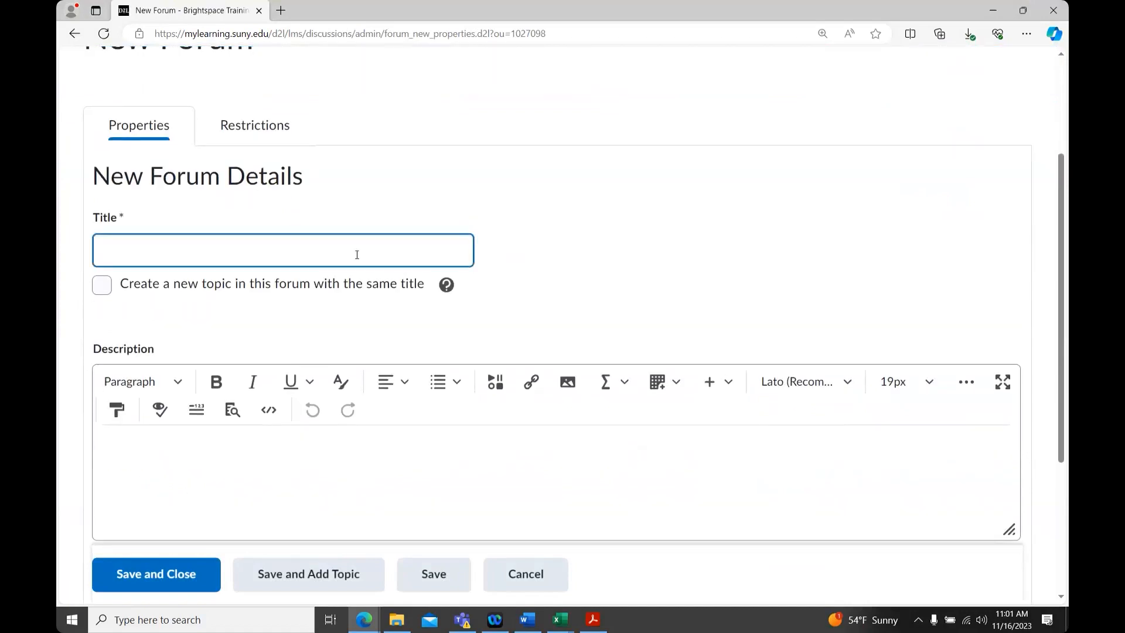
{"action": "type", "text": "Weekly"}
{"action": "type", "text": "Discussoin"}
{"action": "key", "text": "BackSpace"}
{"action": "key", "text": "BackSpace"}
{"action": "key", "text": "BackSpace"}
{"action": "type", "text": "ions"}
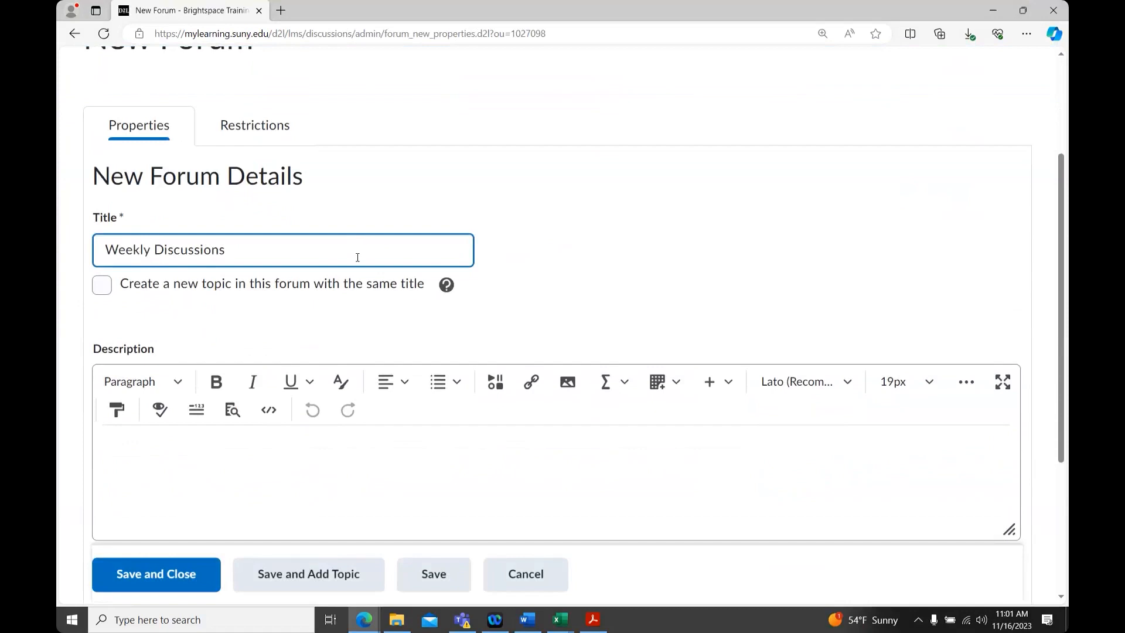
Write the forum description: Initial post by Wednesday. Respond to two peers by Friday
{"action": "scroll", "coordinate": [355, 261], "scroll_direction": "down", "scroll_amount": 3}
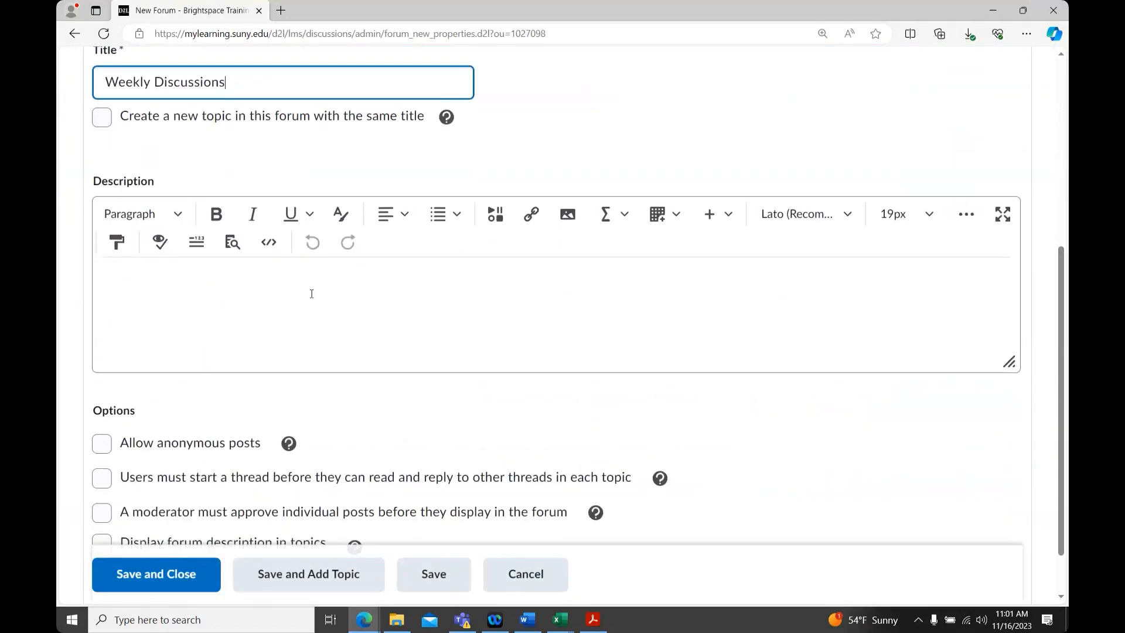
{"action": "left_click", "coordinate": [256, 284]}
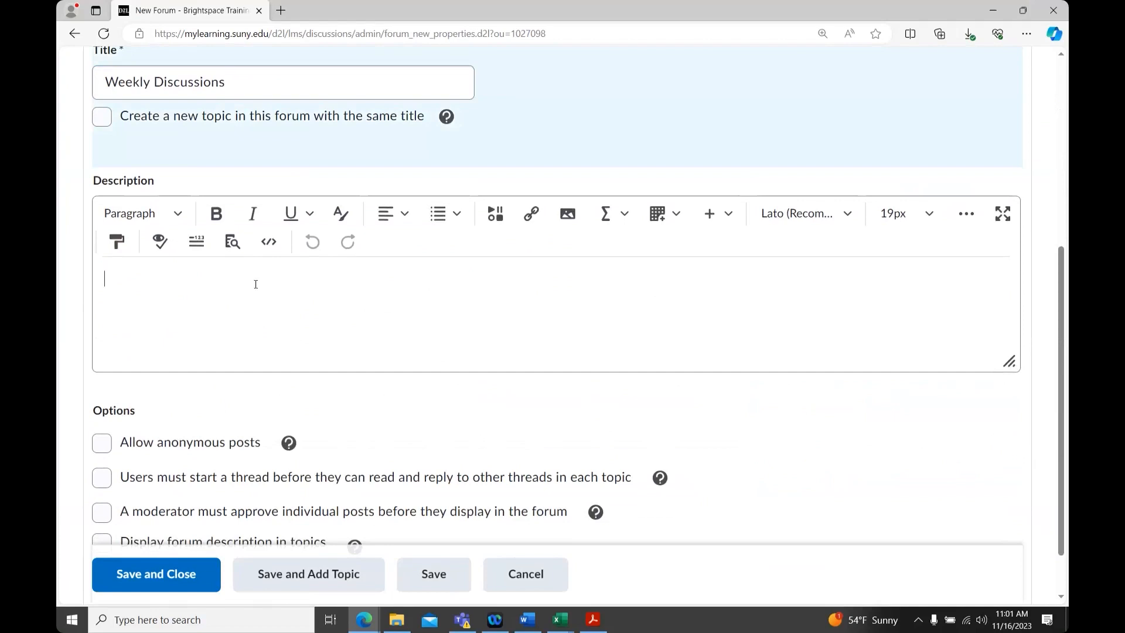
{"action": "type", "text": "Initial post b"}
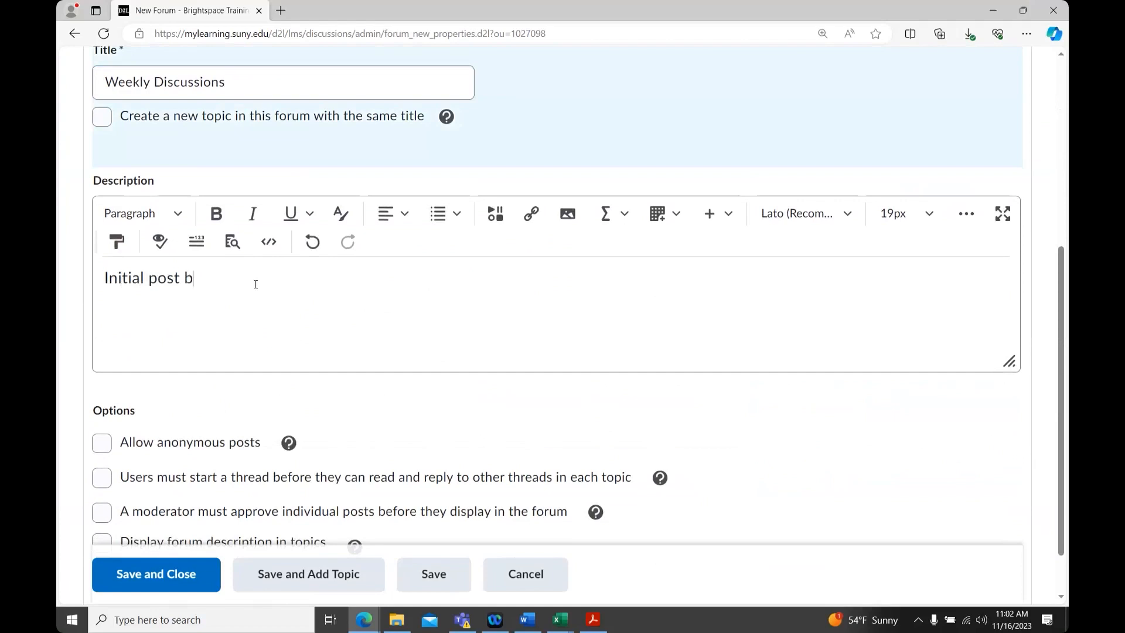
{"action": "type", "text": "y Wednesday. Res"}
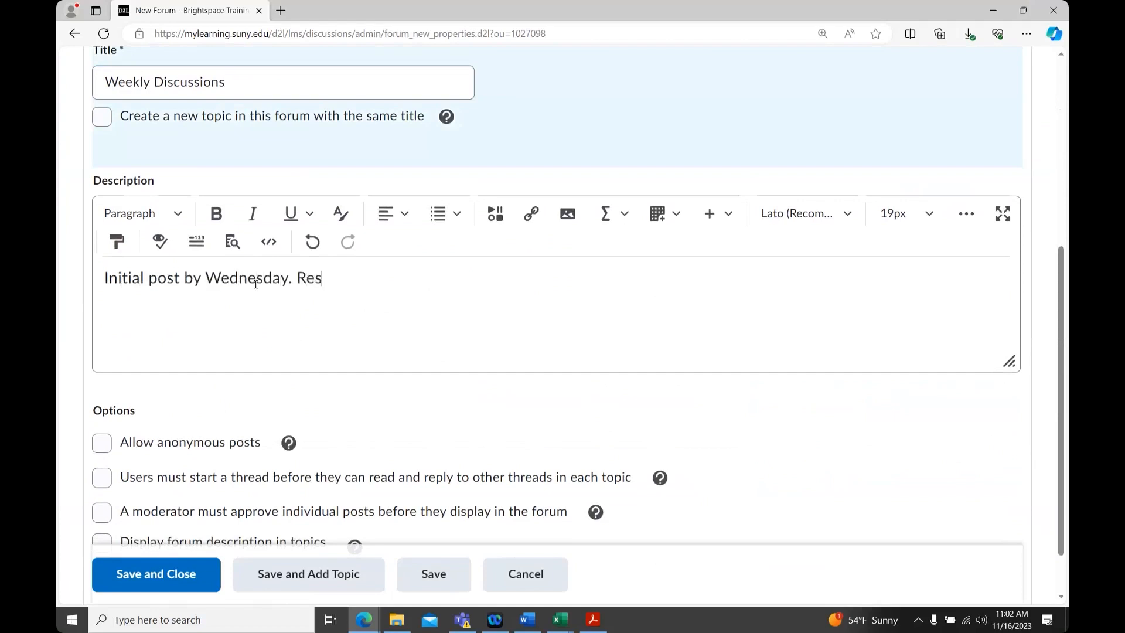
{"action": "type", "text": "ponsd to two pa"}
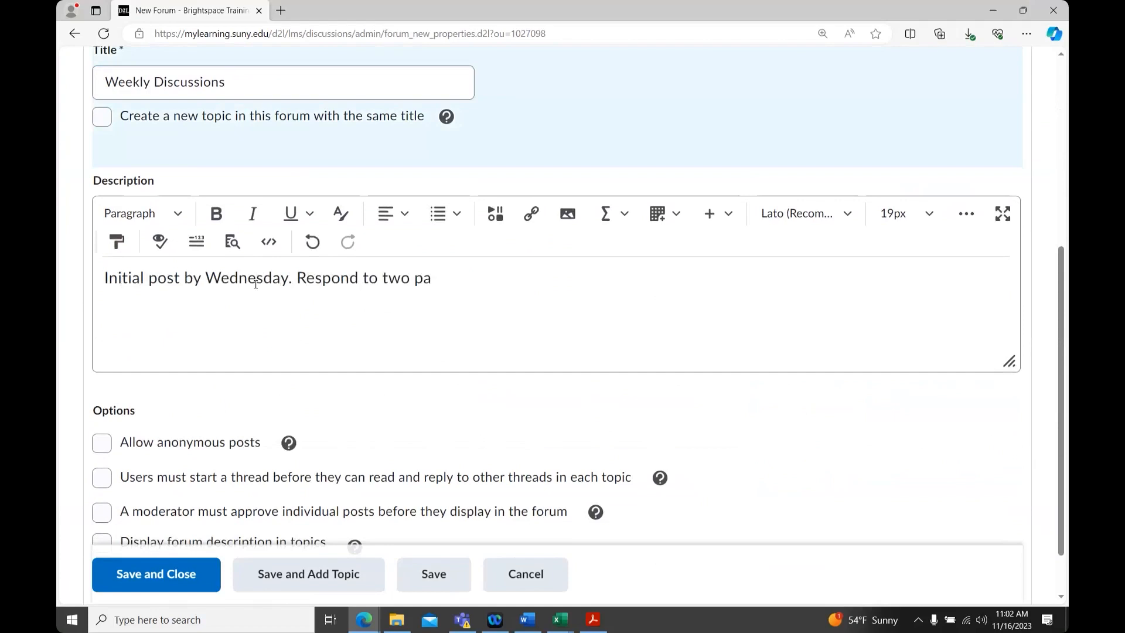
{"action": "key", "text": "BackSpace"}
{"action": "type", "text": "eers by Friday."}
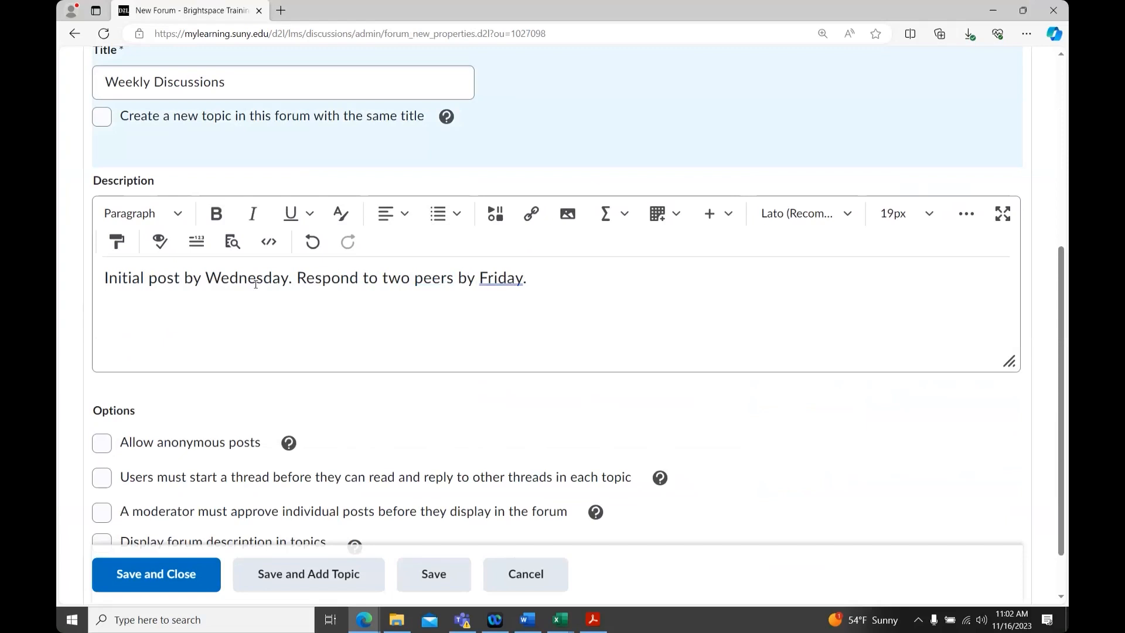
Add to the description: Initial post is to be two paragraphs. Responses at least one paragraph
{"action": "type", "text": "Initial post is "}
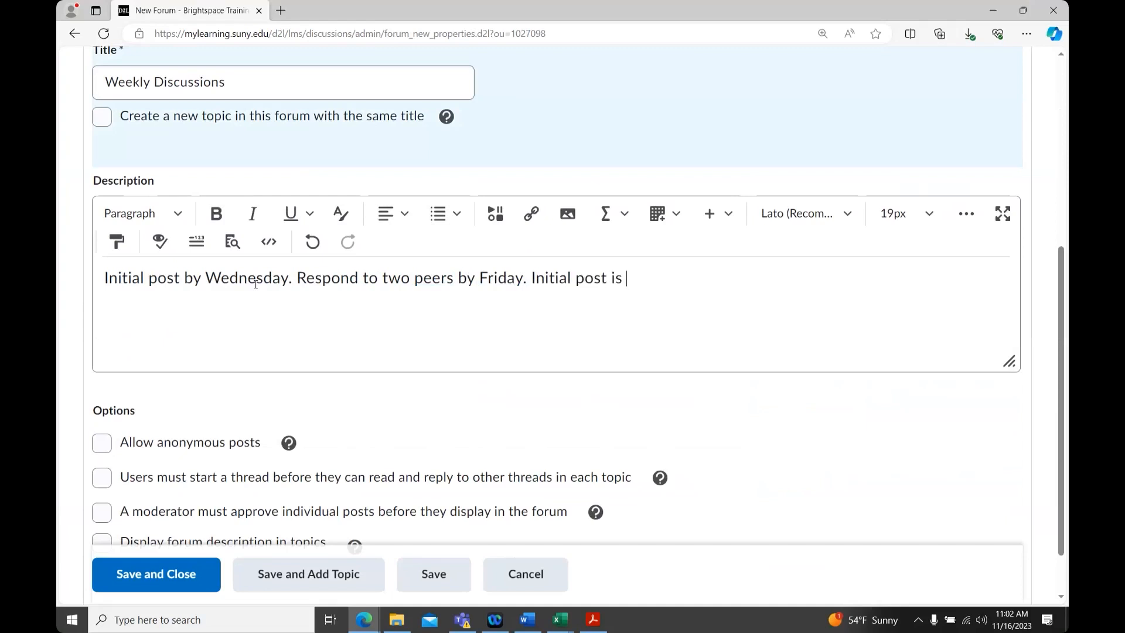
{"action": "type", "text": "to be two paragrap"}
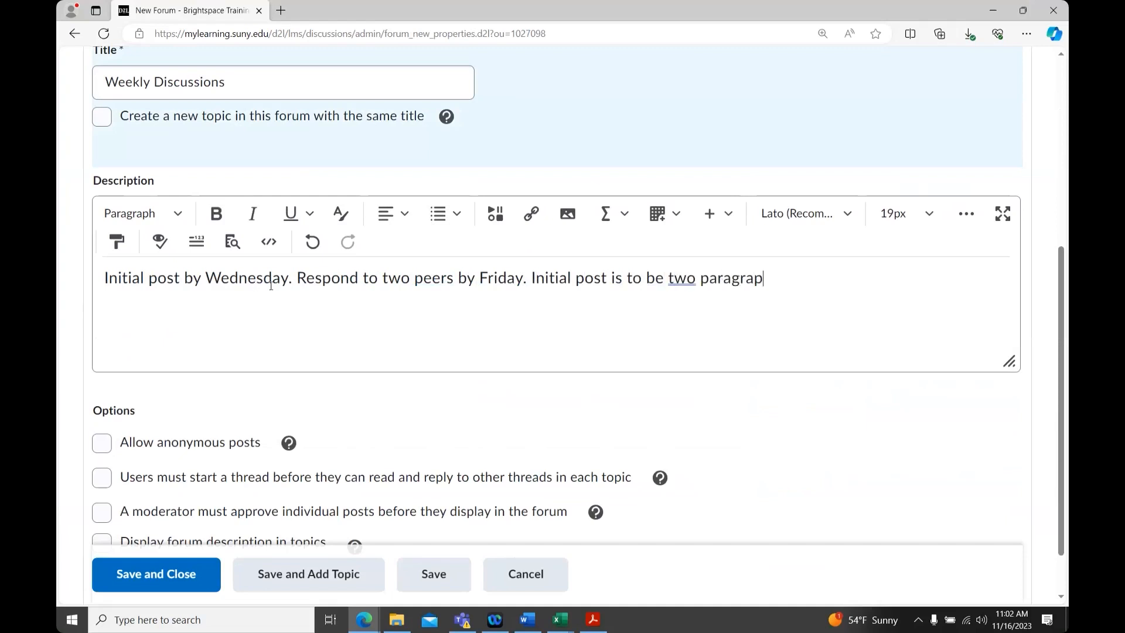
{"action": "type", "text": "hs. Responses at least one pa"}
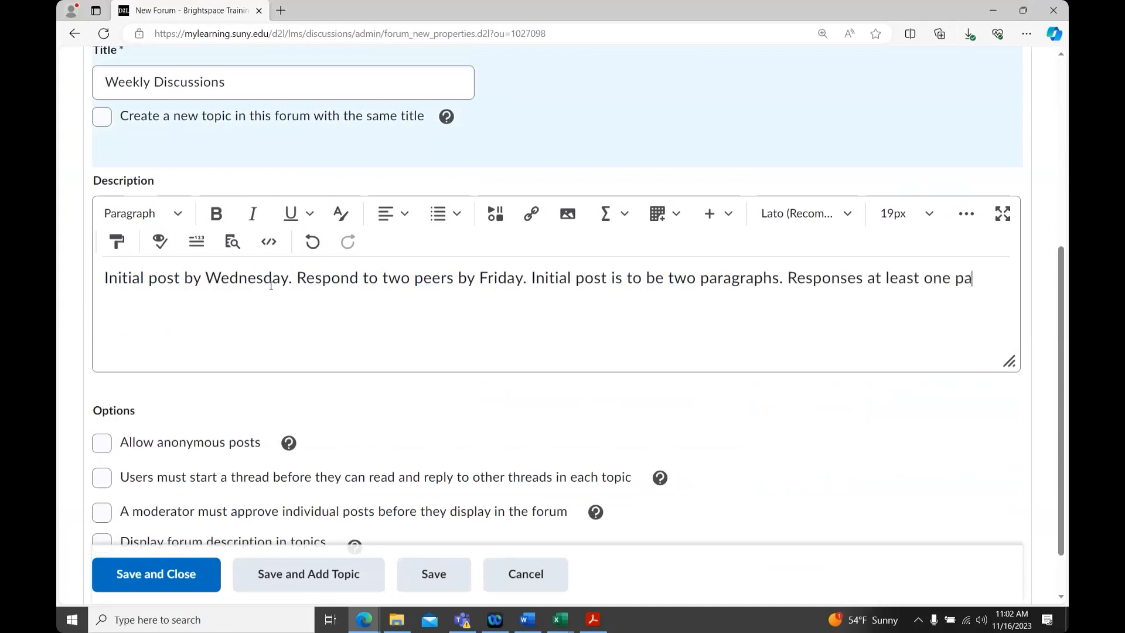
{"action": "type", "text": "ragraph."}
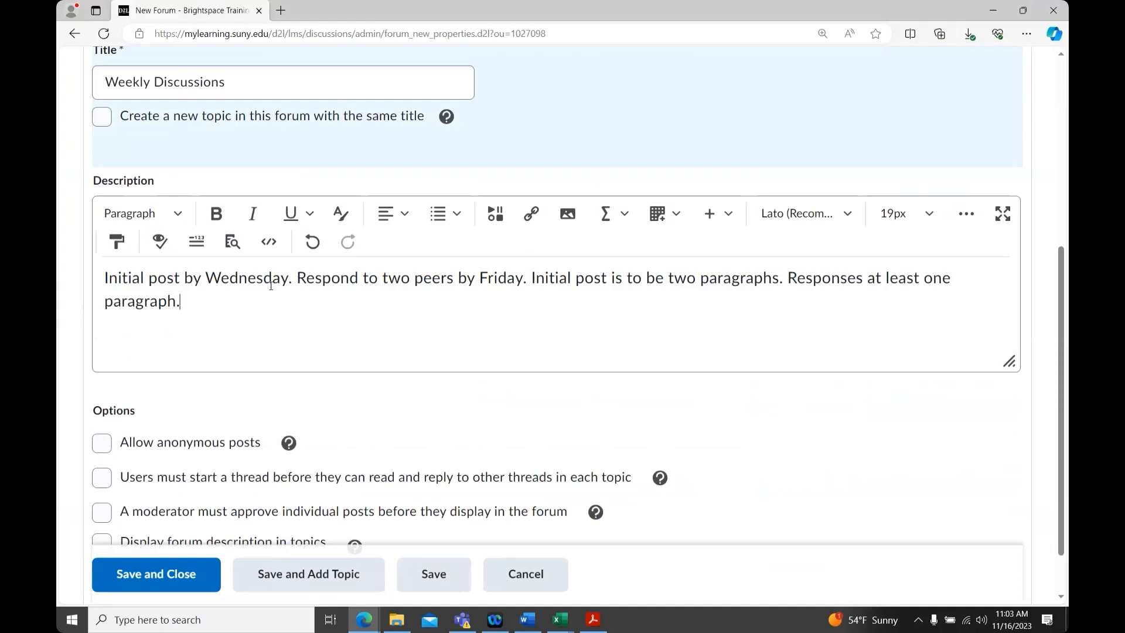
Enable displaying the forum description in topics and requiring users to start a thread first, then save and close the forum
{"action": "scroll", "coordinate": [337, 307], "scroll_direction": "down", "scroll_amount": 1}
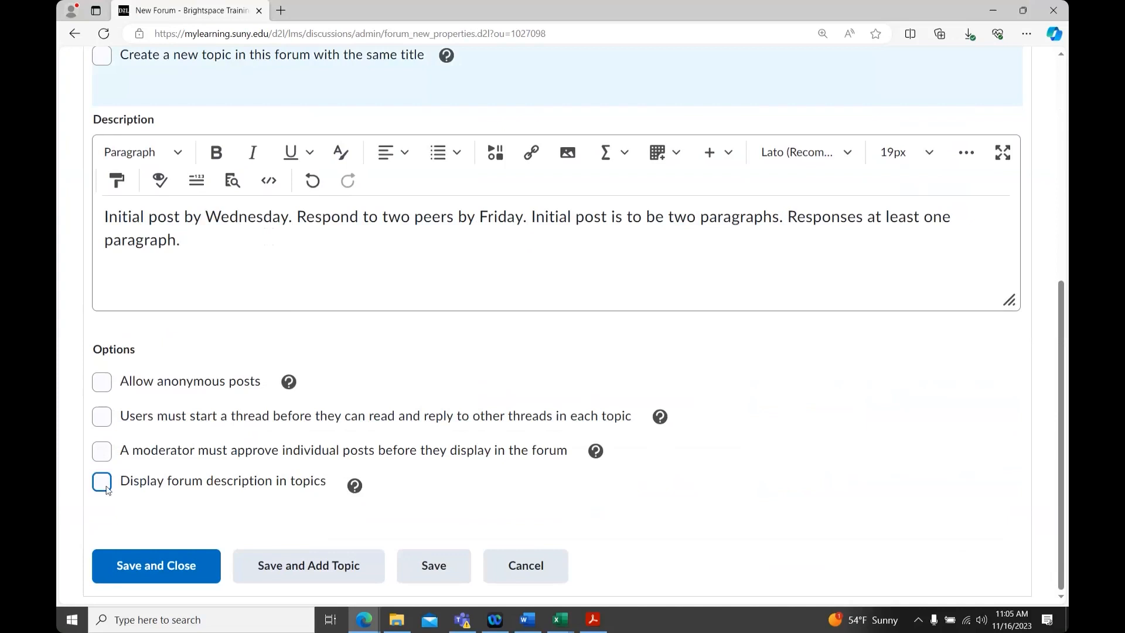
{"action": "left_click", "coordinate": [103, 482]}
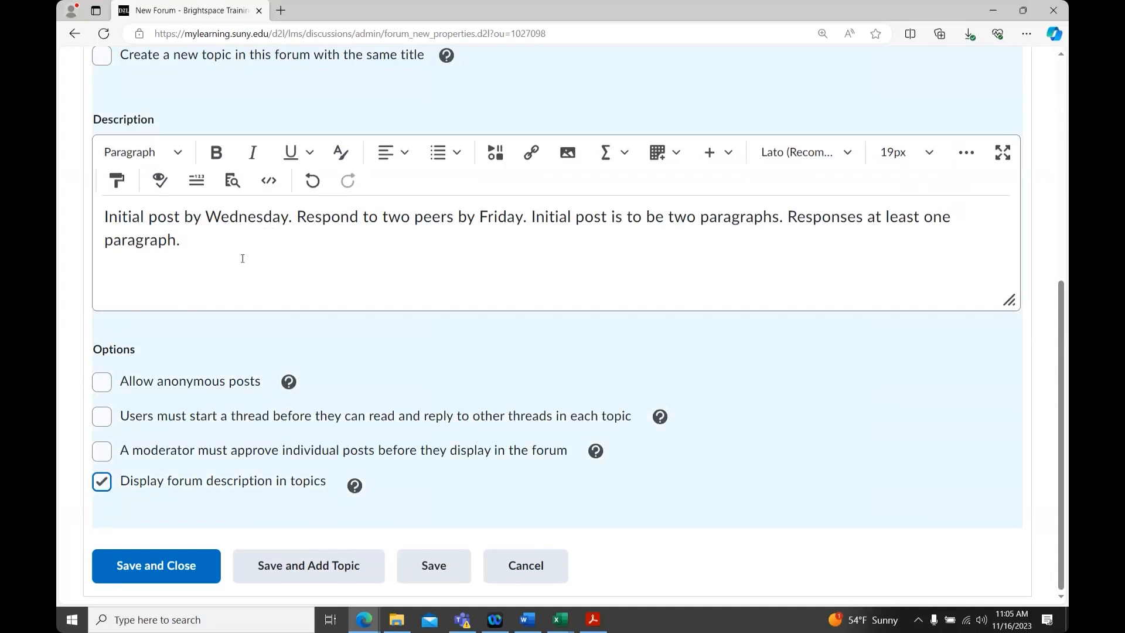
{"action": "left_click", "coordinate": [105, 418]}
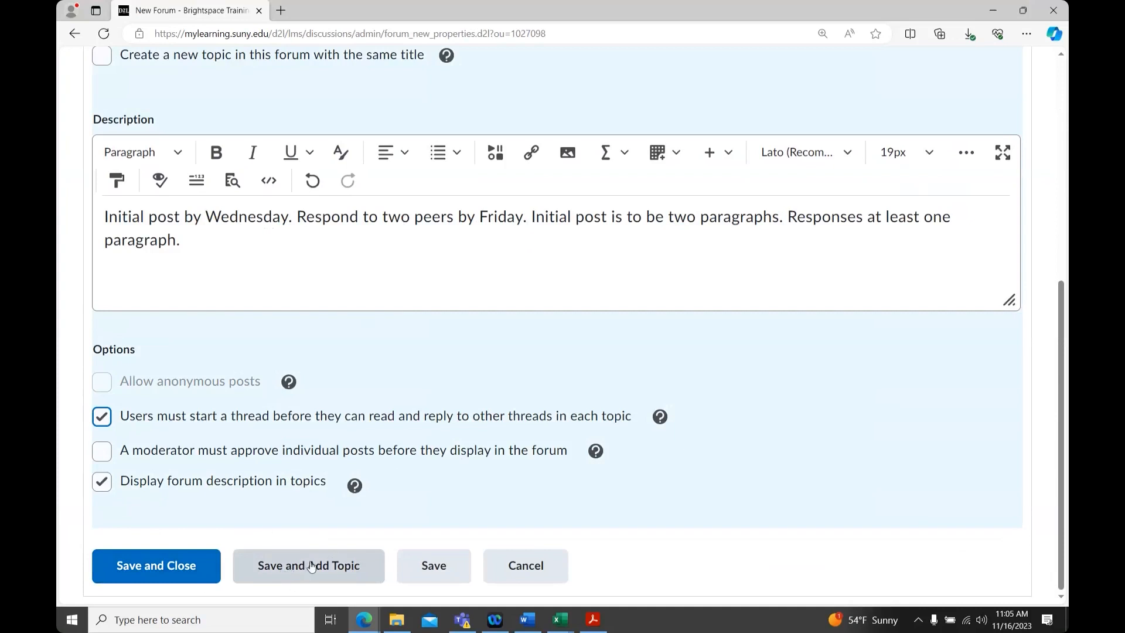
{"action": "left_click", "coordinate": [151, 567]}
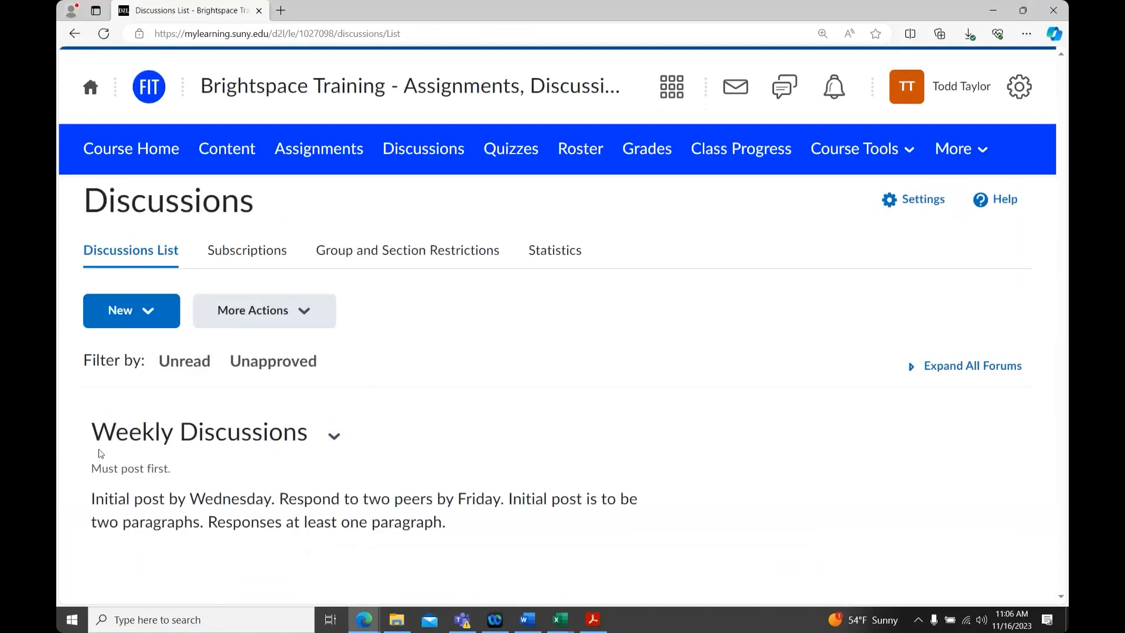
Highlight the forum's 'Must post first.' note and description in the discussions list
{"action": "left_click_drag", "start_coordinate": [92, 469], "coordinate": [169, 470]}
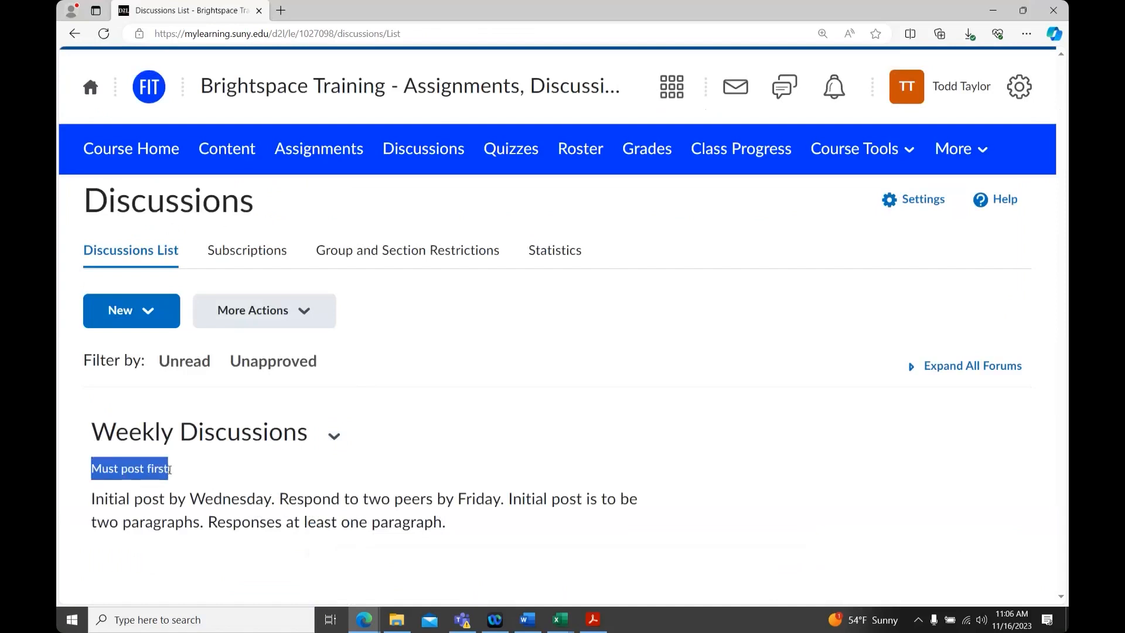
{"action": "left_click", "coordinate": [91, 502]}
{"action": "left_click_drag", "start_coordinate": [90, 502], "coordinate": [469, 531]}
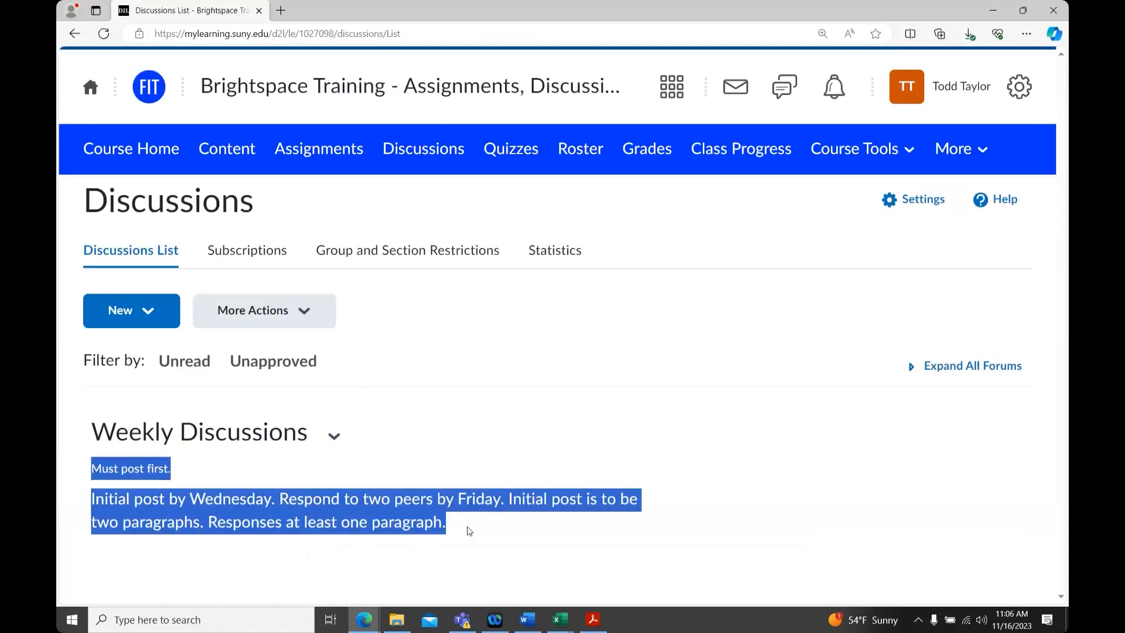
{"action": "left_click", "coordinate": [403, 523]}
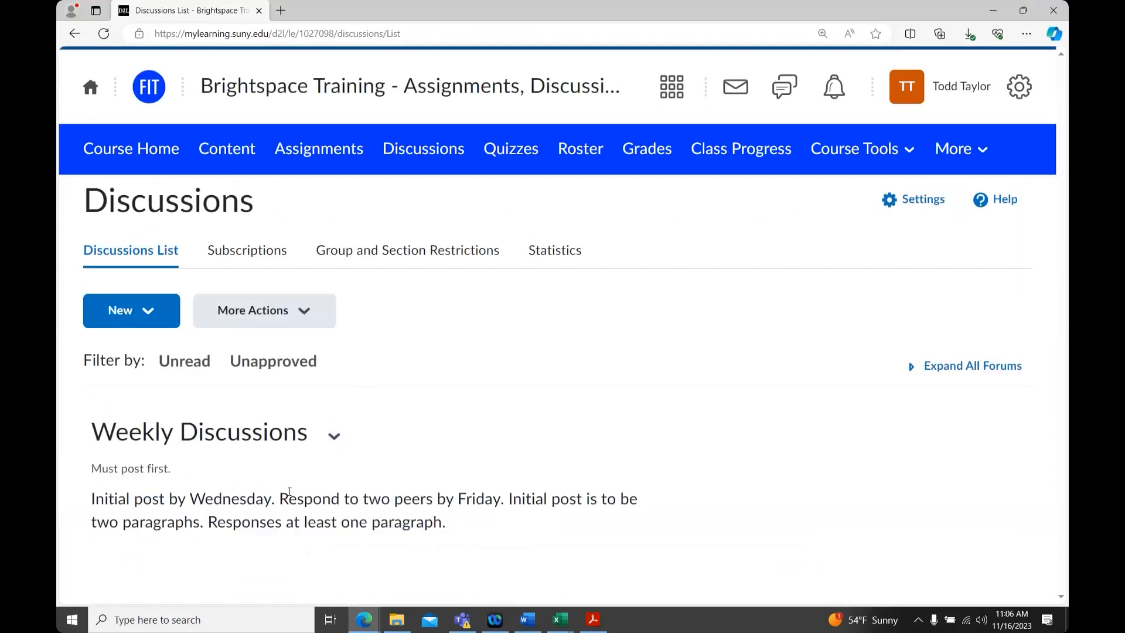
Start a new topic and assign it to the Weekly Discussions forum
{"action": "left_click", "coordinate": [151, 311]}
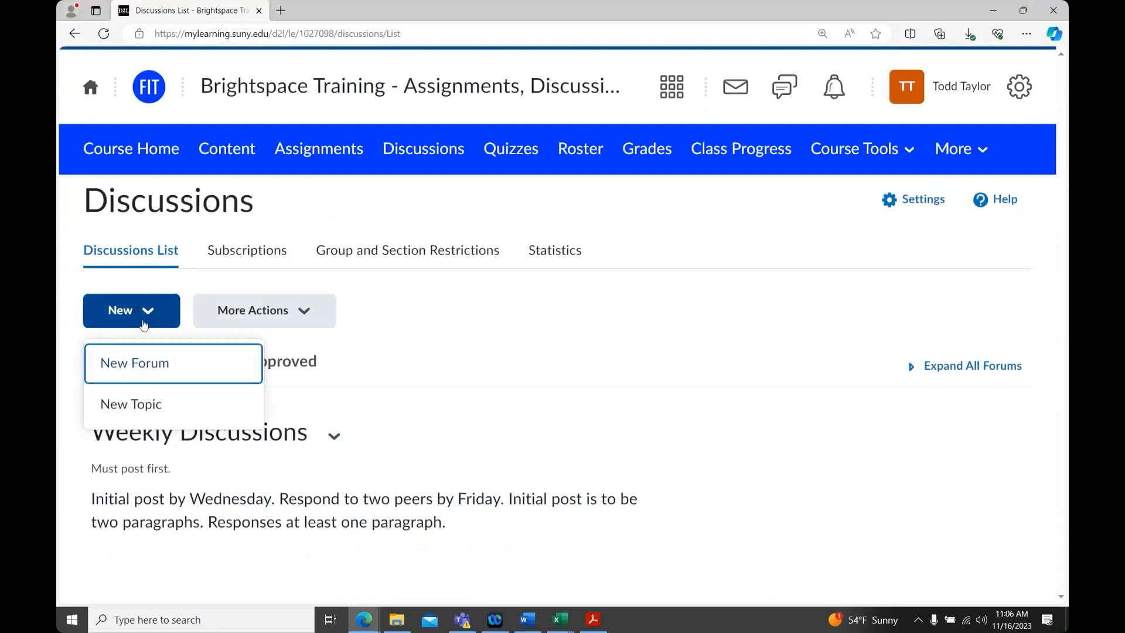
{"action": "left_click", "coordinate": [188, 413]}
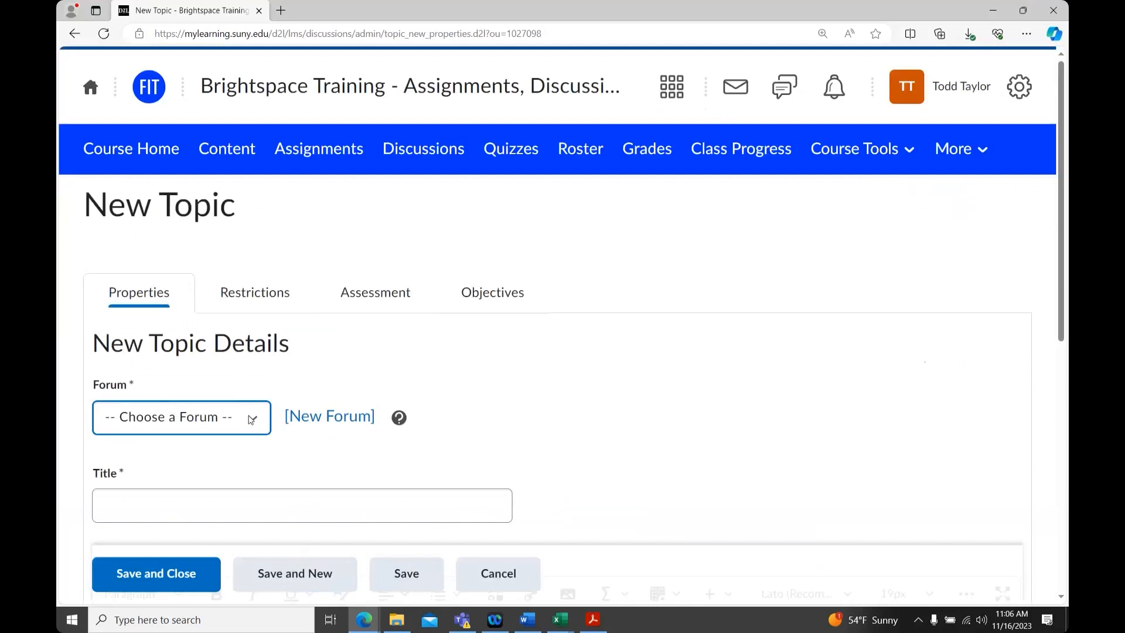
{"action": "left_click", "coordinate": [251, 420]}
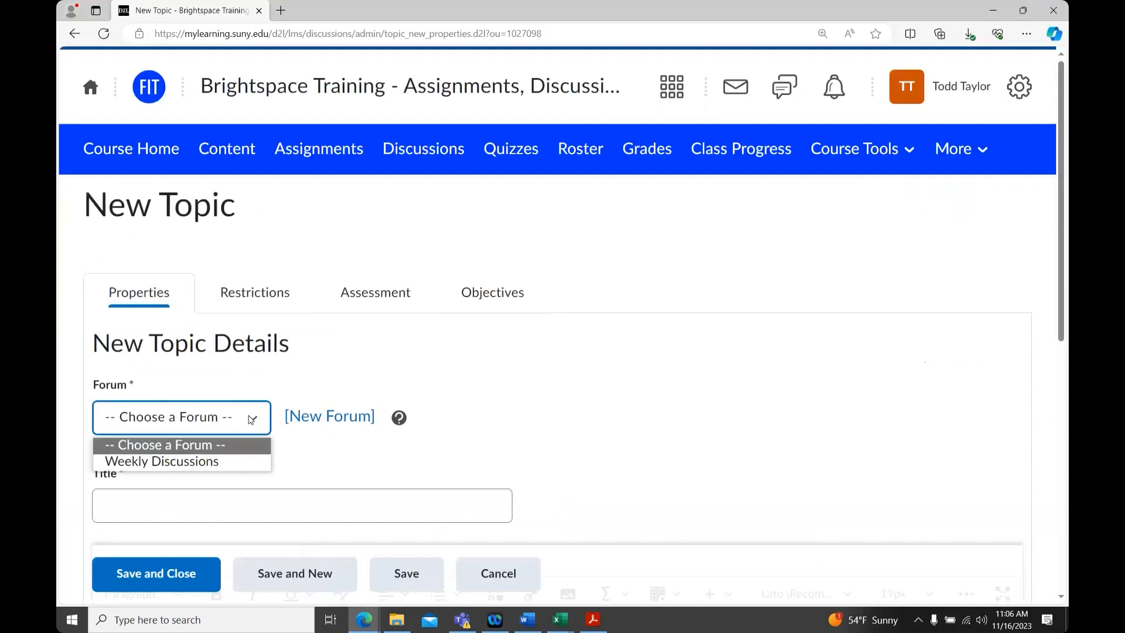
{"action": "left_click", "coordinate": [238, 461]}
Title the topic Week 1 Discussion and enter Prompt. as its description
{"action": "left_click", "coordinate": [222, 505]}
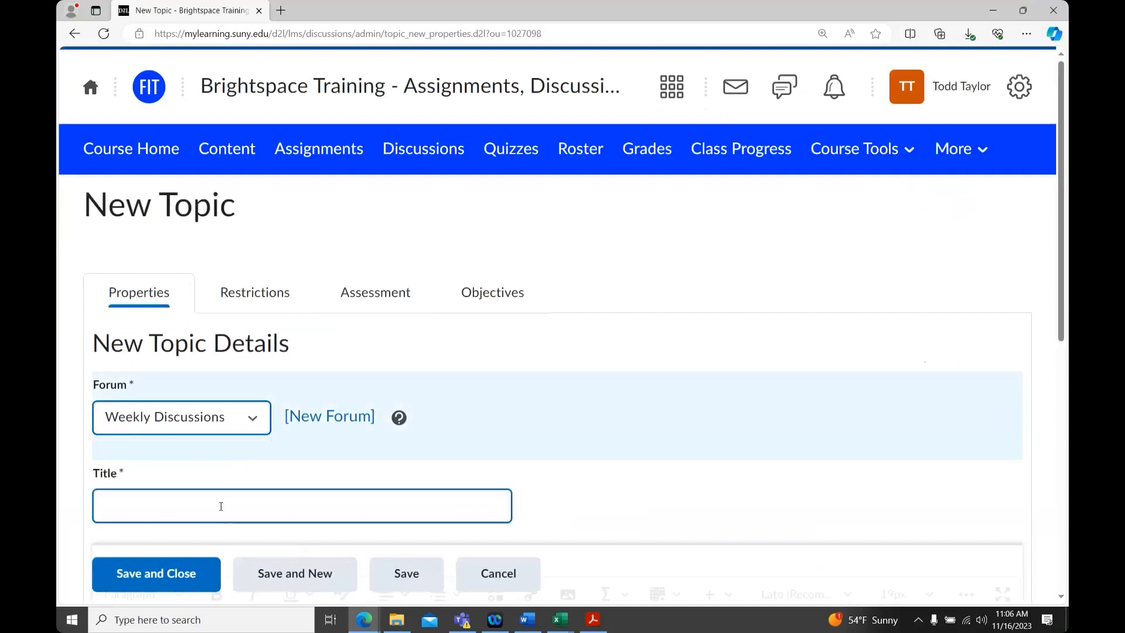
{"action": "type", "text": "Week "}
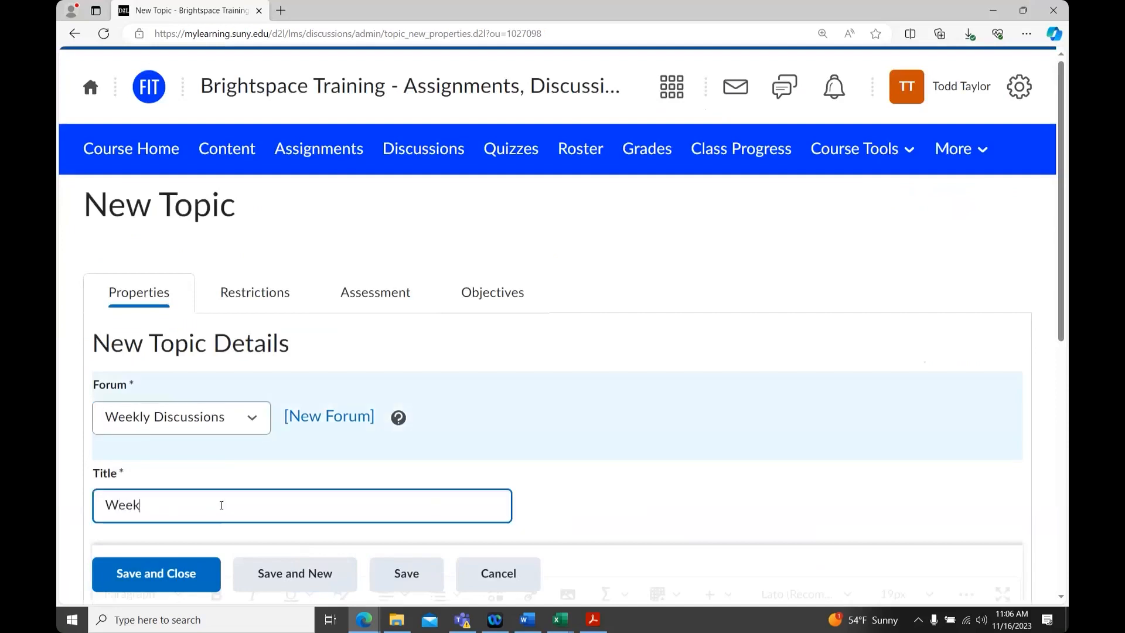
{"action": "type", "text": "1 Discussion"}
{"action": "scroll", "coordinate": [308, 471], "scroll_direction": "down", "scroll_amount": 4}
{"action": "left_click", "coordinate": [297, 428]}
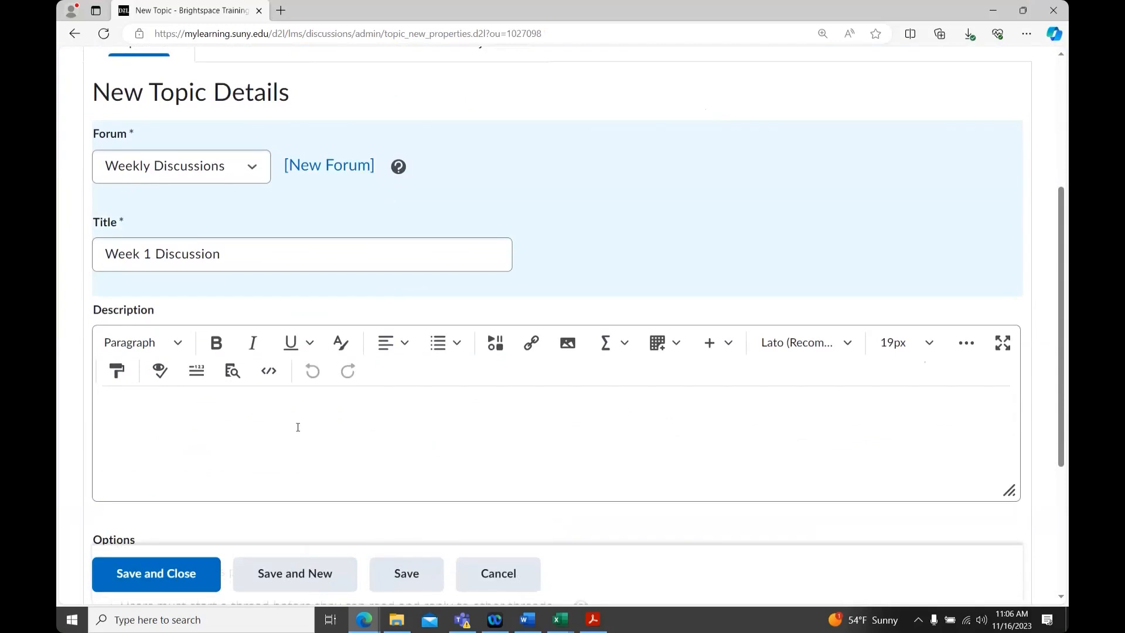
{"action": "type", "text": "Prompt."}
Save and close the new topic
{"action": "scroll", "coordinate": [298, 427], "scroll_direction": "down", "scroll_amount": 3}
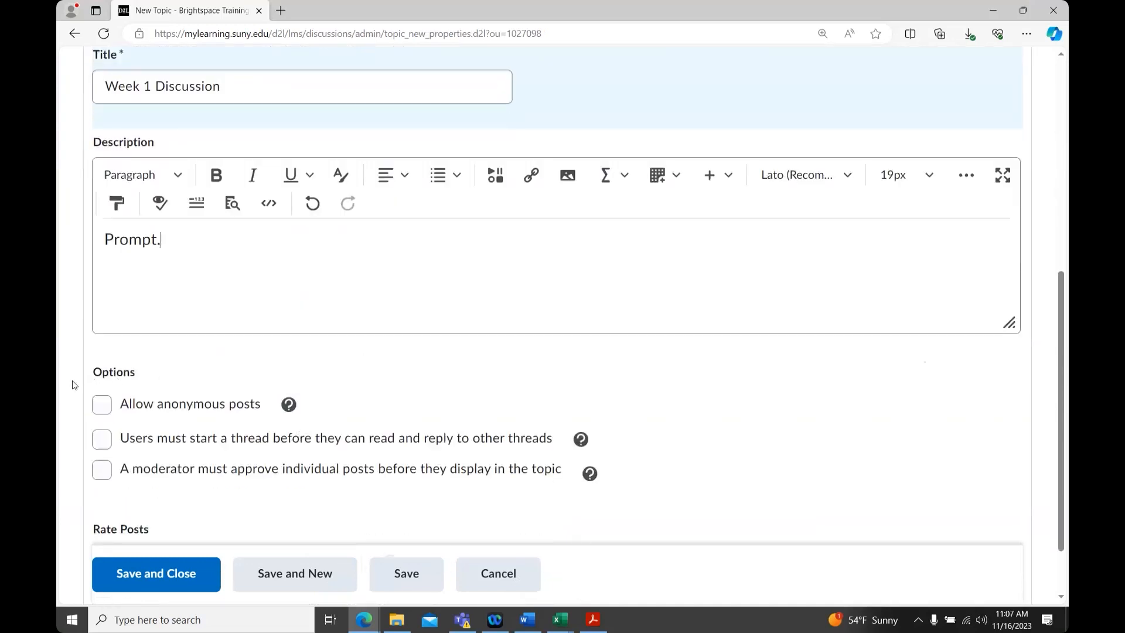
{"action": "scroll", "coordinate": [75, 385], "scroll_direction": "down", "scroll_amount": 1}
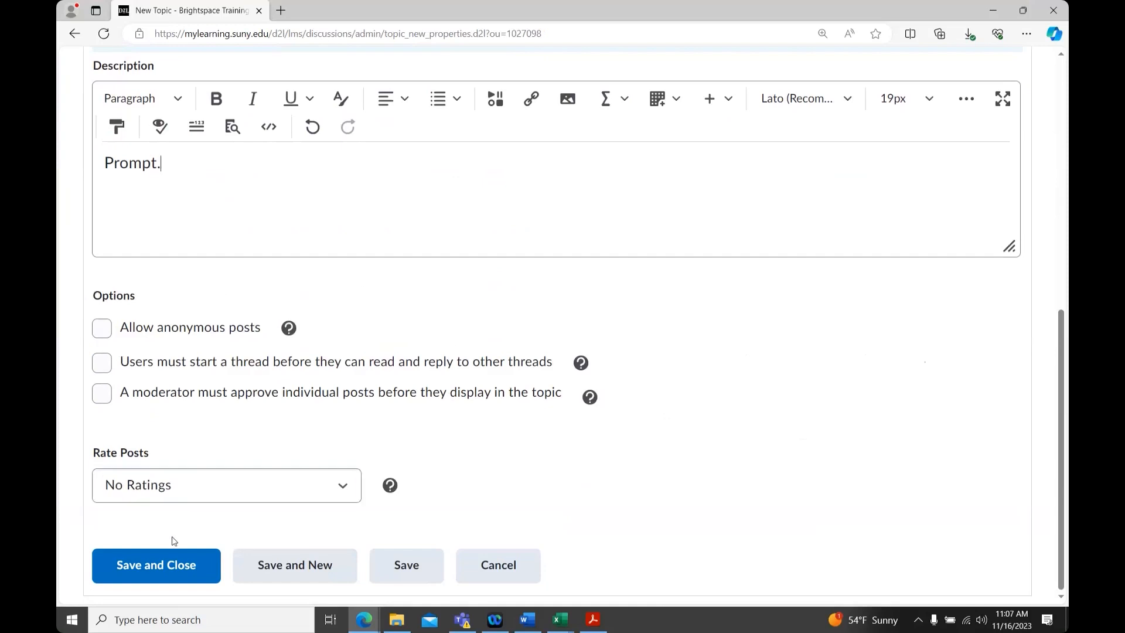
{"action": "left_click", "coordinate": [320, 574]}
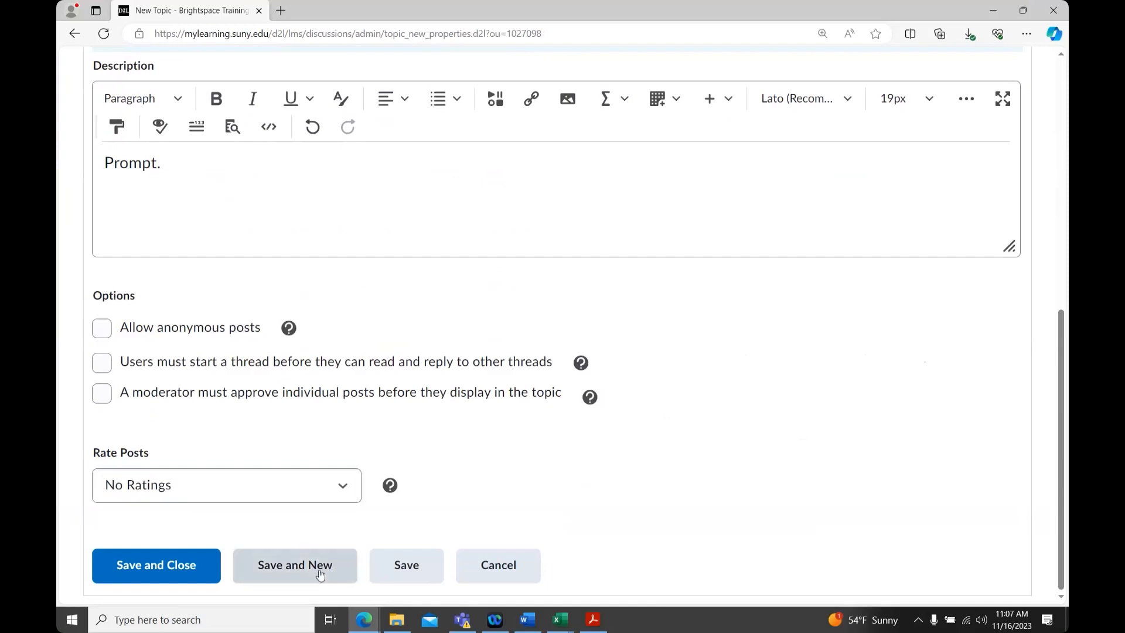
{"action": "left_click", "coordinate": [128, 565]}
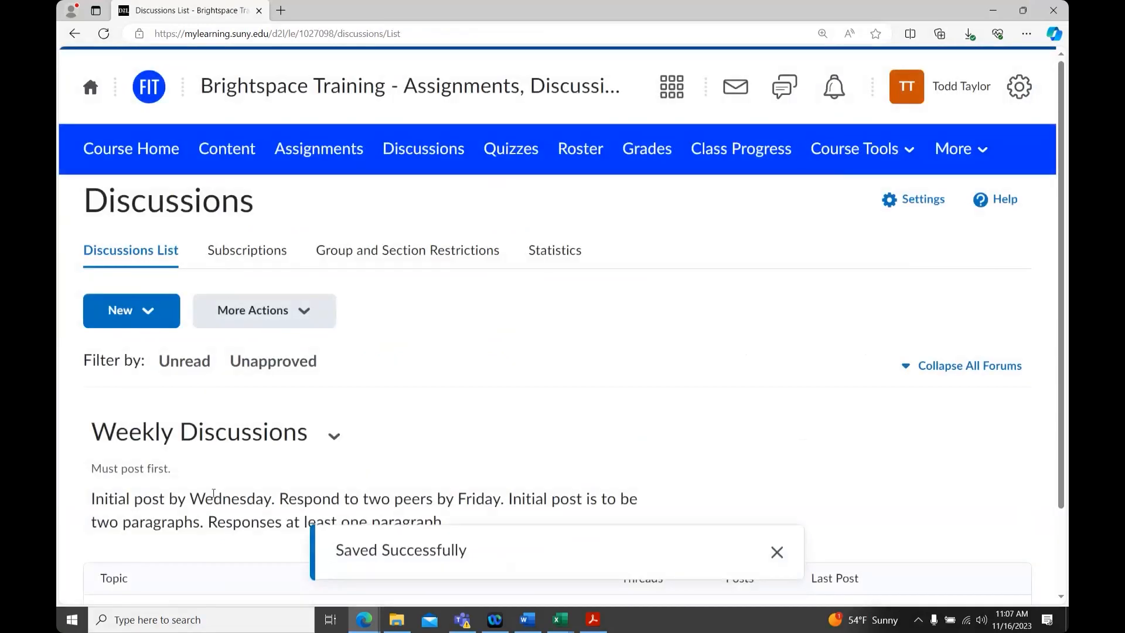
Open the Week 1 Discussion topic from the discussions list
{"action": "scroll", "coordinate": [214, 494], "scroll_direction": "down", "scroll_amount": 2}
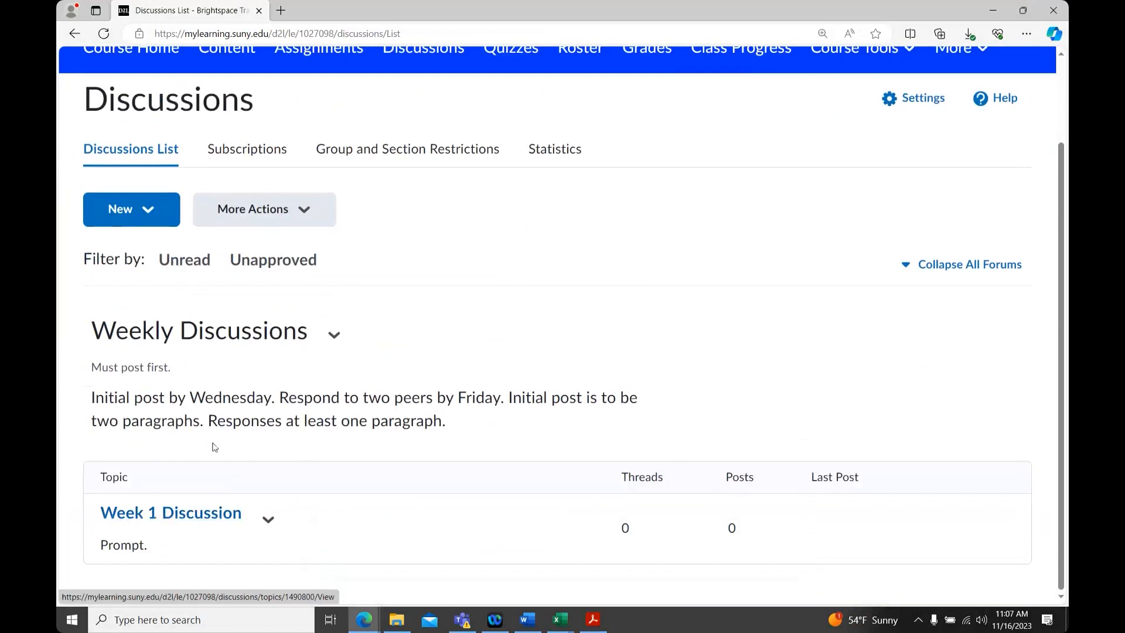
{"action": "left_click", "coordinate": [203, 514]}
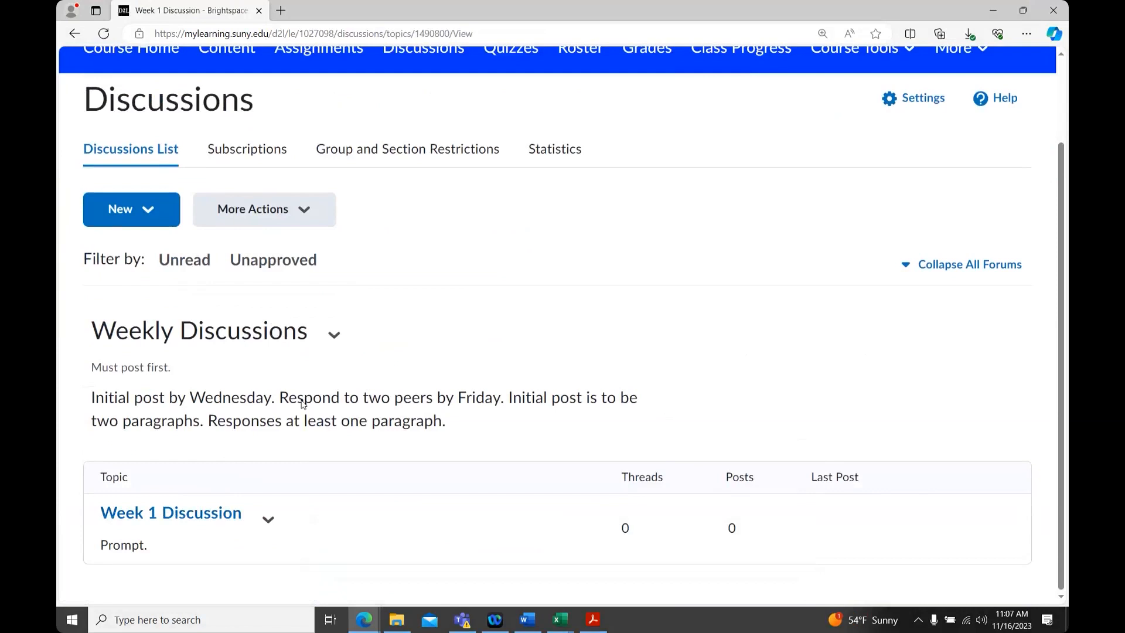
{"action": "left_click", "coordinate": [194, 410]}
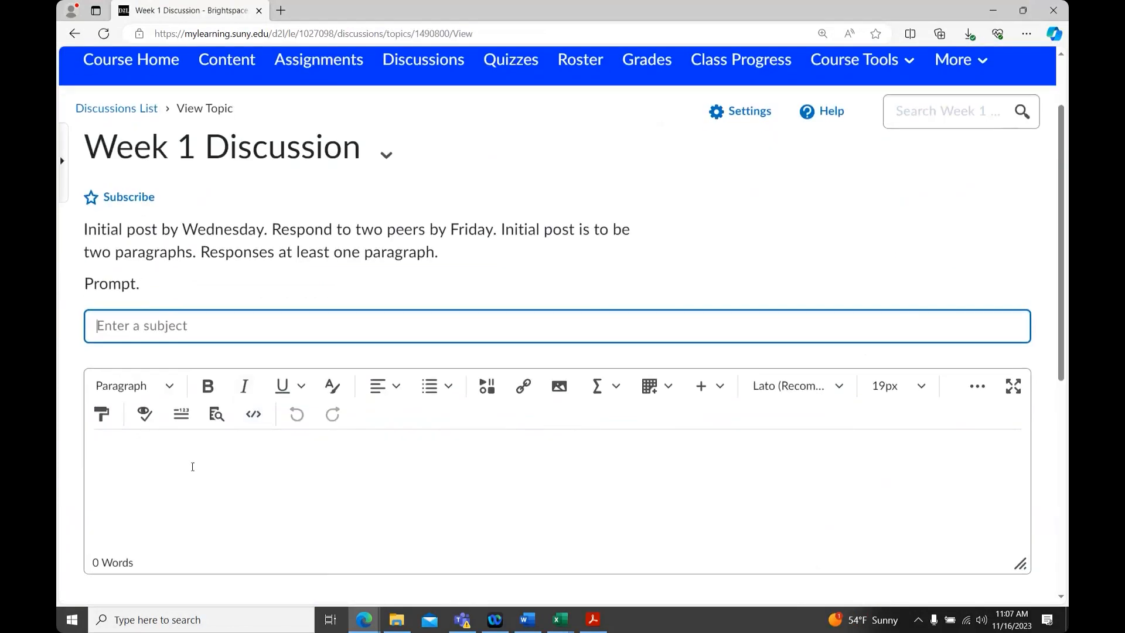
Write a new thread in the topic with body text My experience ... and the user's first name as subject
{"action": "left_click", "coordinate": [195, 462]}
{"action": "type", "text": "My e"}
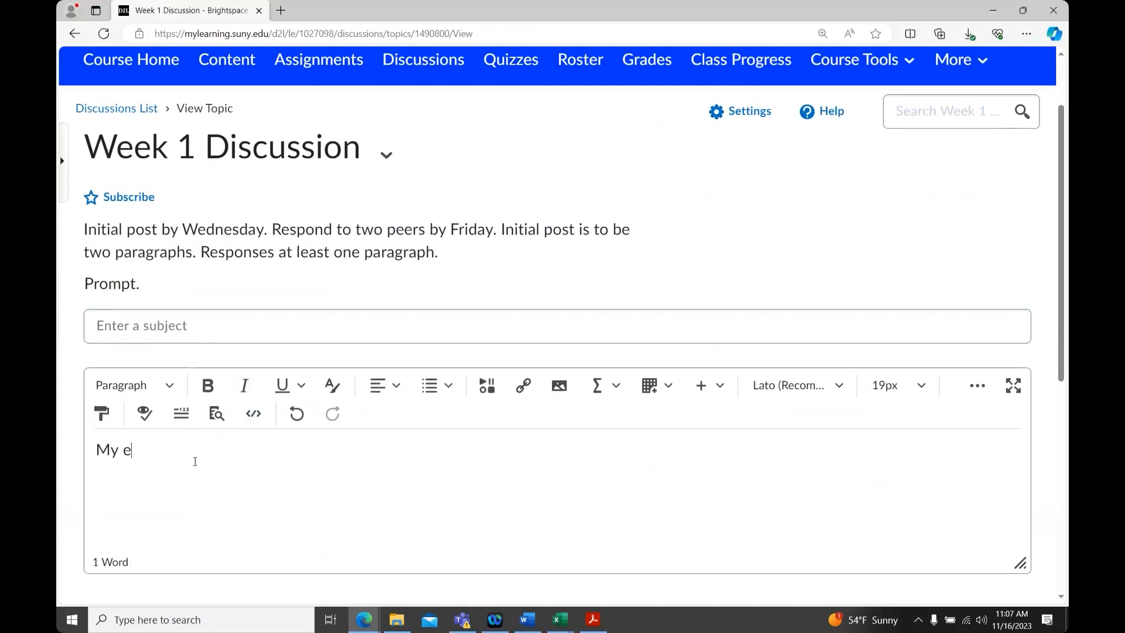
{"action": "type", "text": "xperience ..."}
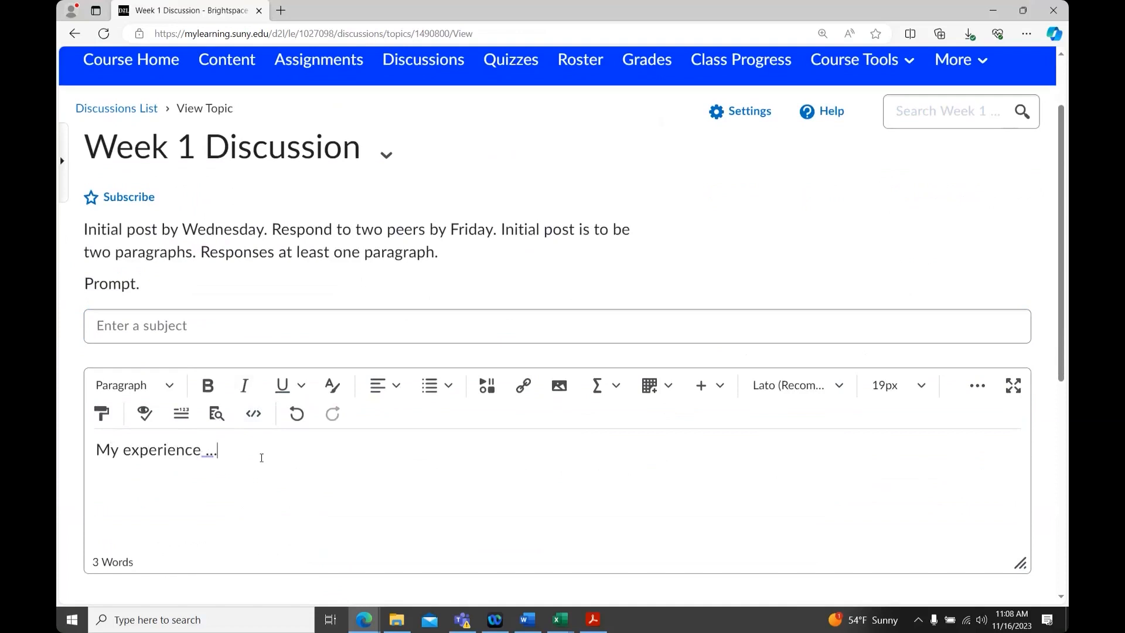
{"action": "left_click", "coordinate": [166, 325]}
{"action": "left_click", "coordinate": [227, 452]}
{"action": "left_click", "coordinate": [184, 325]}
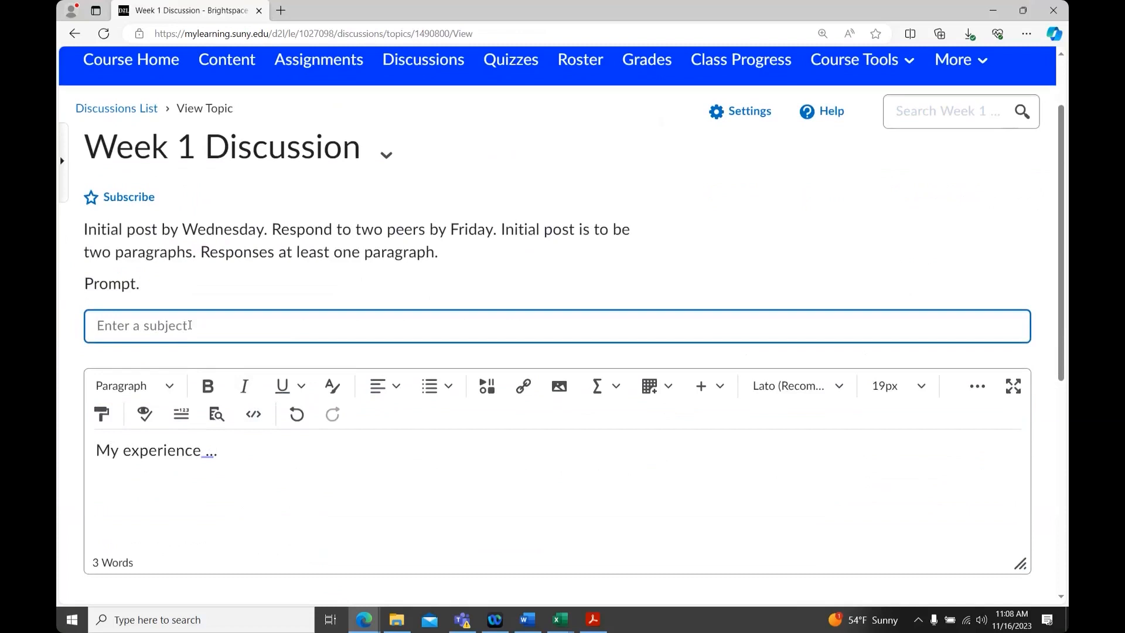
{"action": "type", "text": "Todd"}
Post the new thread to the Week 1 Discussion topic
{"action": "left_click", "coordinate": [250, 479]}
{"action": "scroll", "coordinate": [250, 469], "scroll_direction": "down", "scroll_amount": 3}
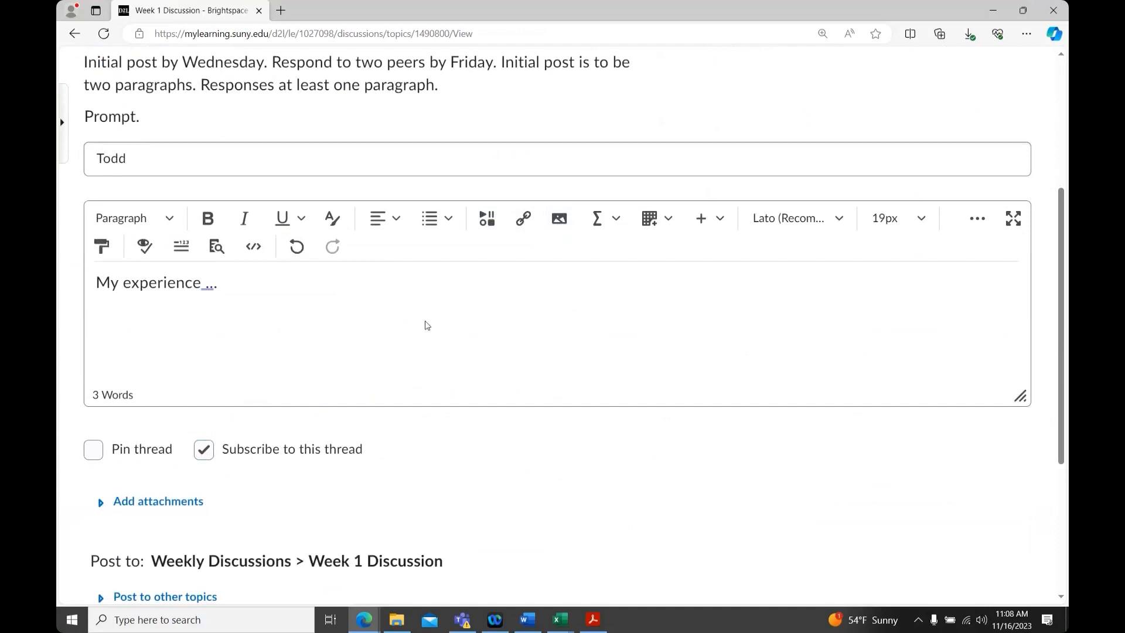
{"action": "scroll", "coordinate": [427, 325], "scroll_direction": "down", "scroll_amount": 2}
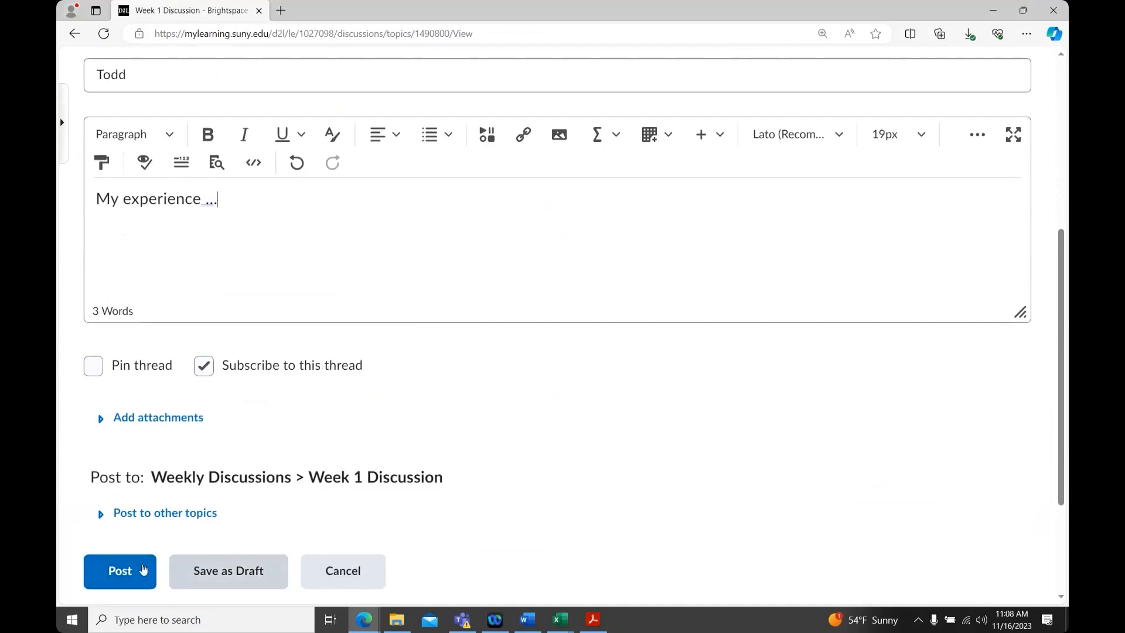
{"action": "left_click", "coordinate": [135, 572]}
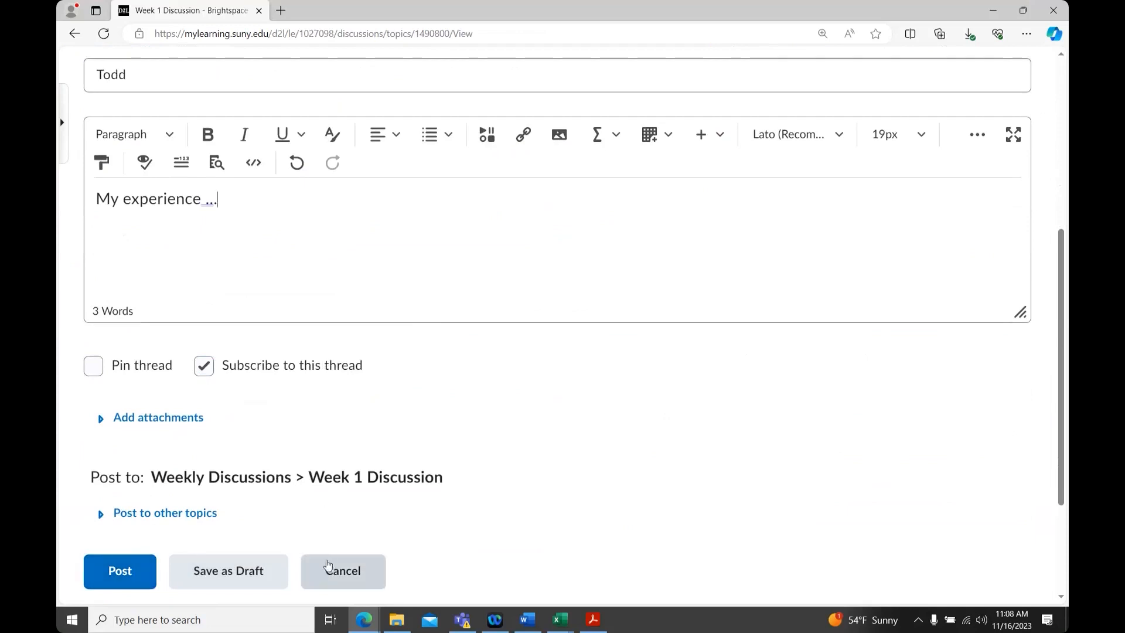
{"action": "left_click", "coordinate": [121, 569]}
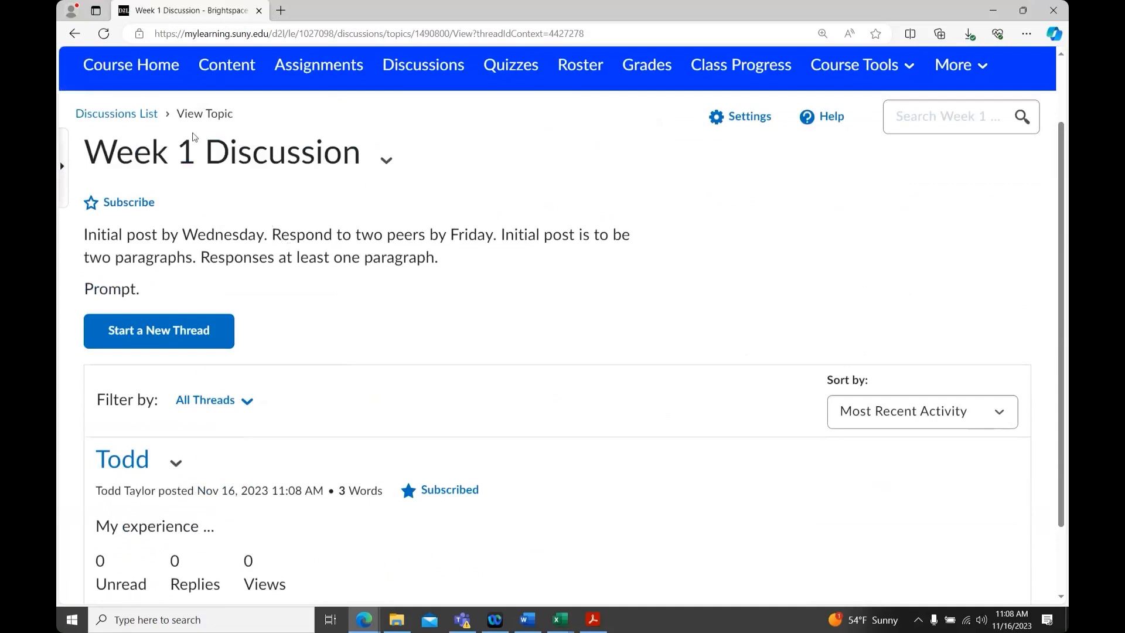
Return to the discussions list and open the Week 1 Discussion topic for editing
{"action": "left_click", "coordinate": [121, 115]}
{"action": "scroll", "coordinate": [306, 250], "scroll_direction": "down", "scroll_amount": 3}
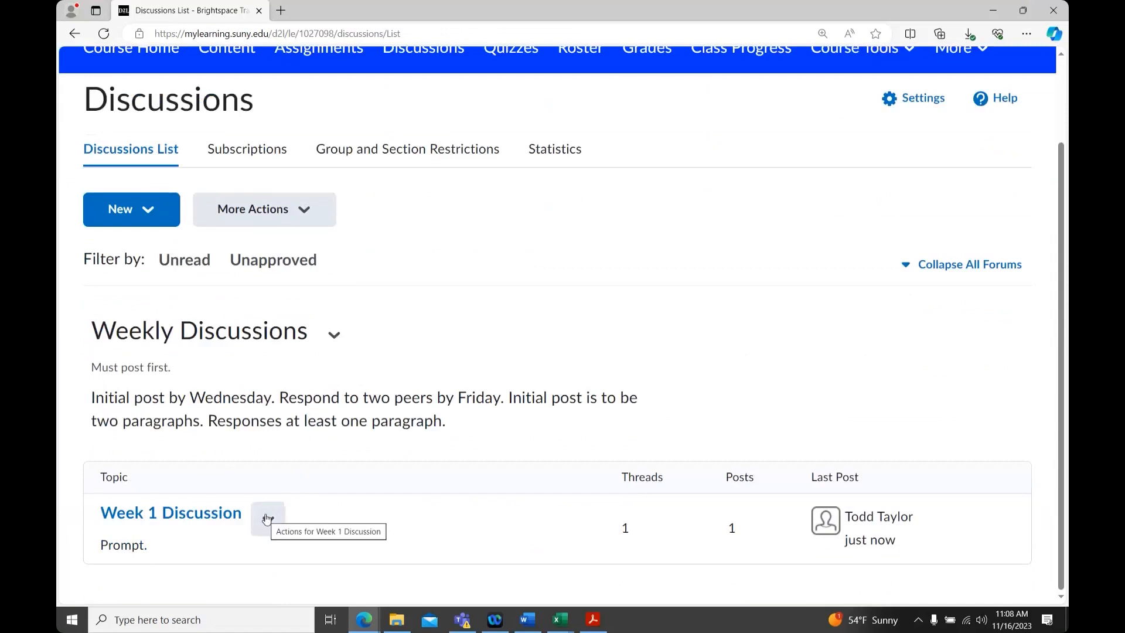
{"action": "left_click", "coordinate": [267, 519]}
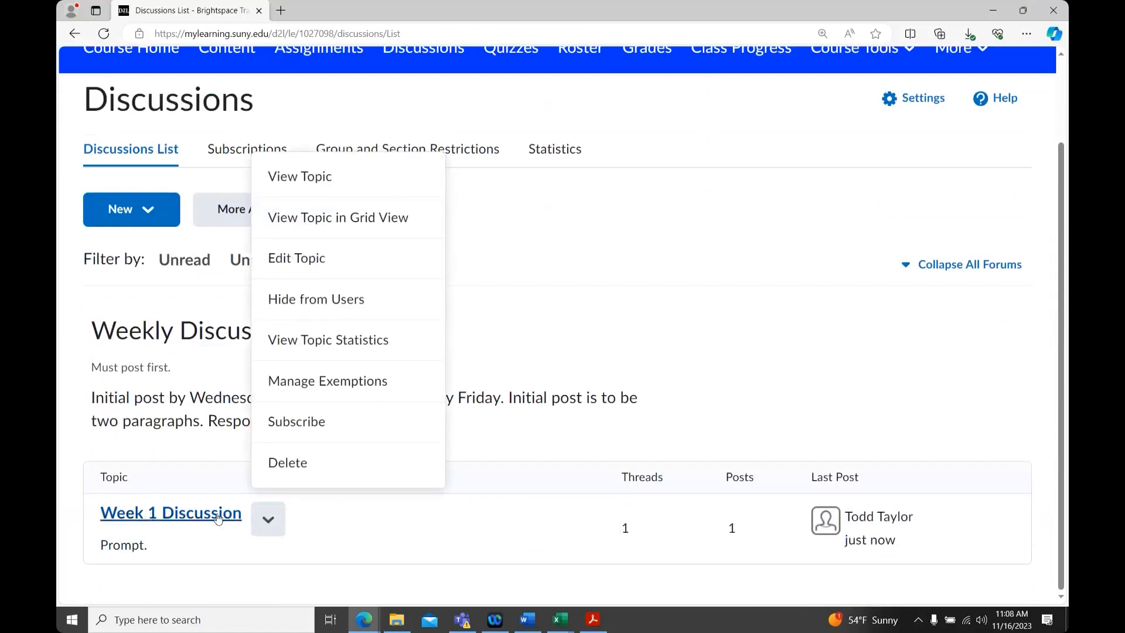
{"action": "left_click", "coordinate": [372, 266]}
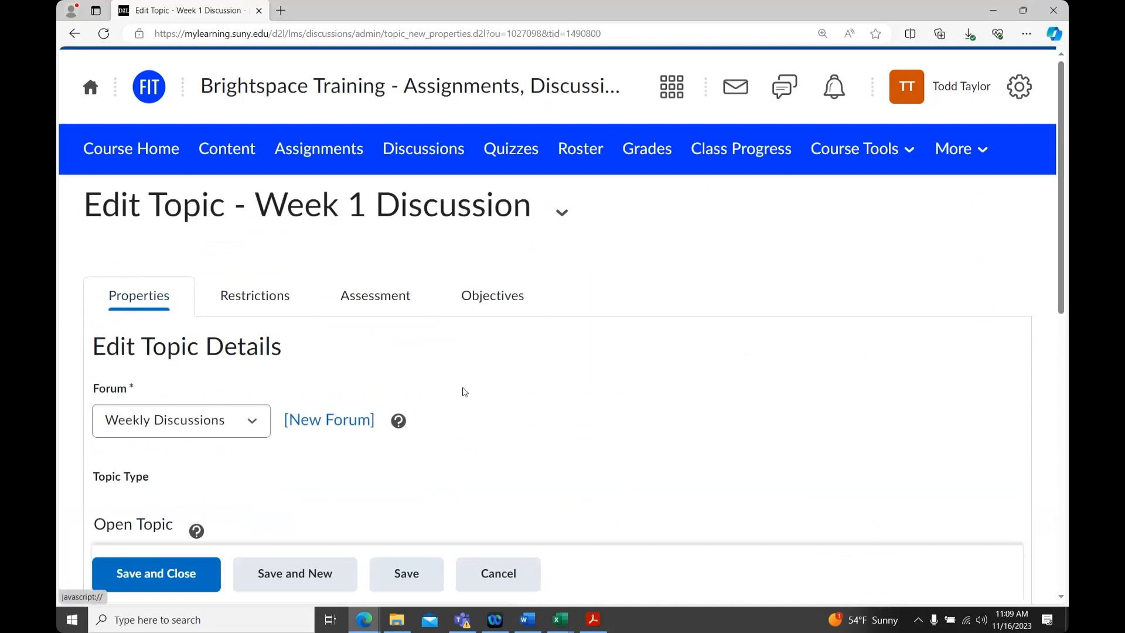
Create a new grade item for the topic from its assessment settings, named Week 1 Discussion
{"action": "scroll", "coordinate": [464, 389], "scroll_direction": "down", "scroll_amount": 5}
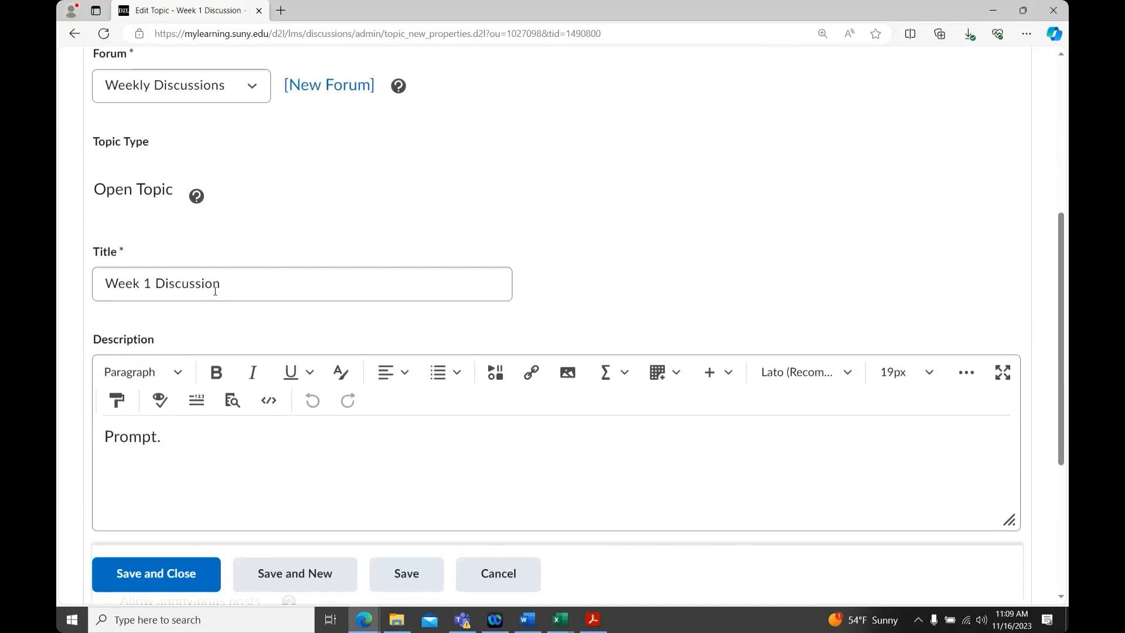
{"action": "scroll", "coordinate": [214, 329], "scroll_direction": "down", "scroll_amount": 3}
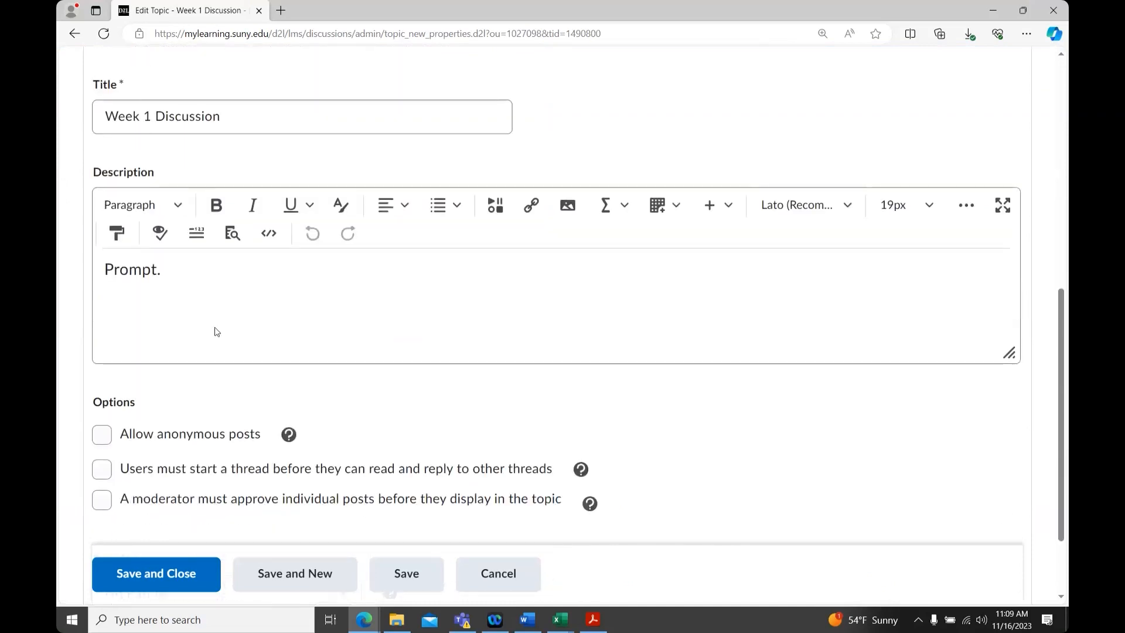
{"action": "scroll", "coordinate": [215, 332], "scroll_direction": "down", "scroll_amount": 1}
{"action": "scroll", "coordinate": [215, 332], "scroll_direction": "up", "scroll_amount": 6}
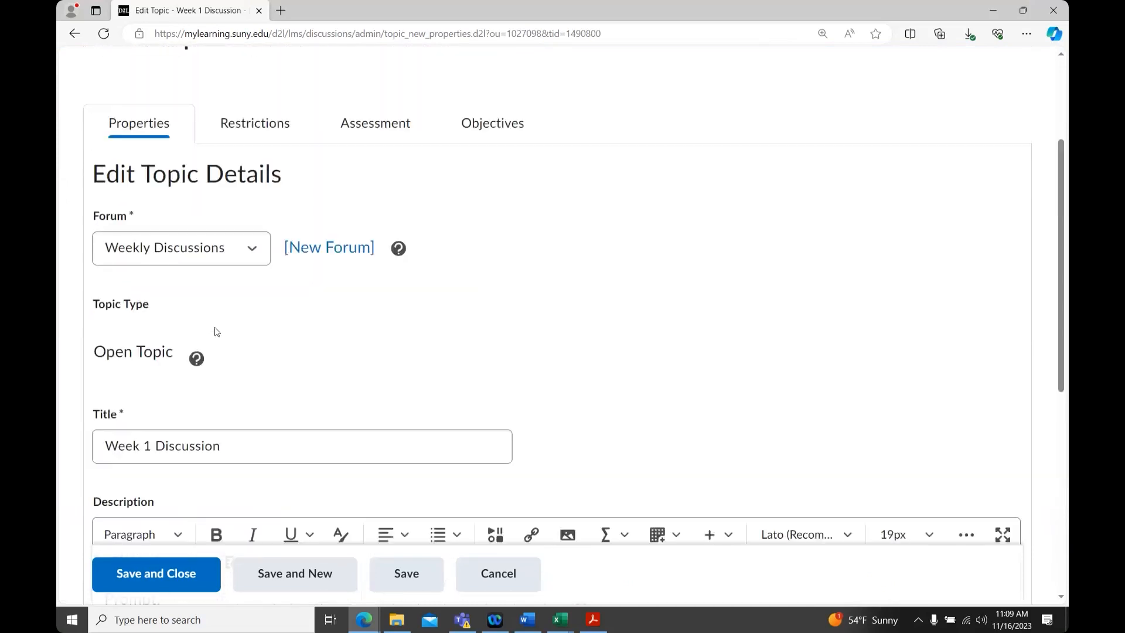
{"action": "scroll", "coordinate": [217, 331], "scroll_direction": "up", "scroll_amount": 3}
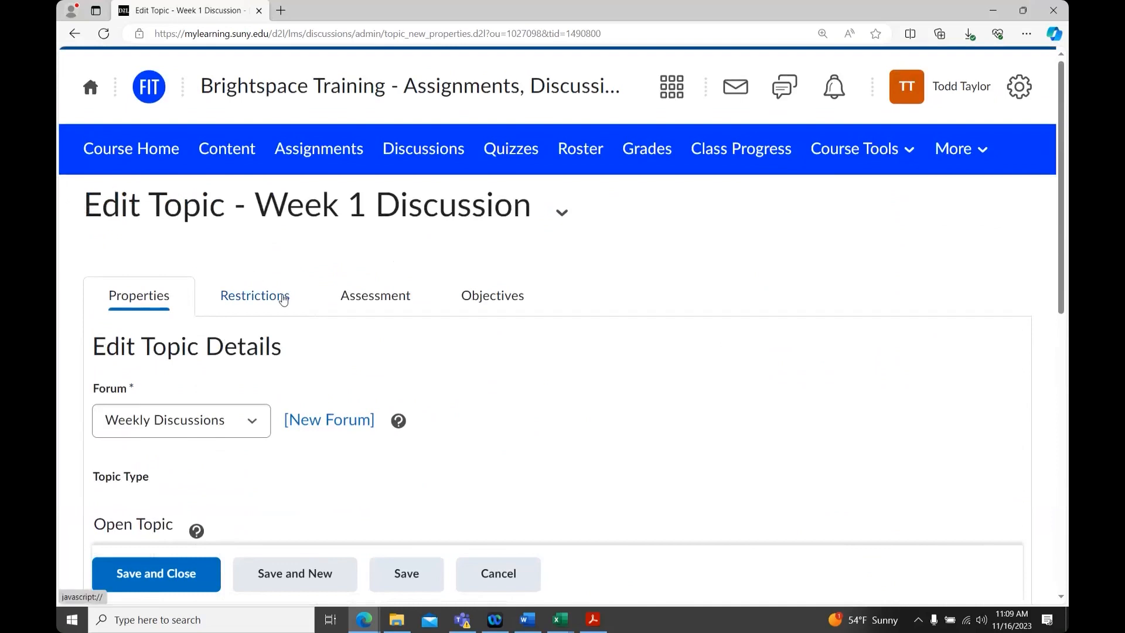
{"action": "left_click", "coordinate": [386, 301]}
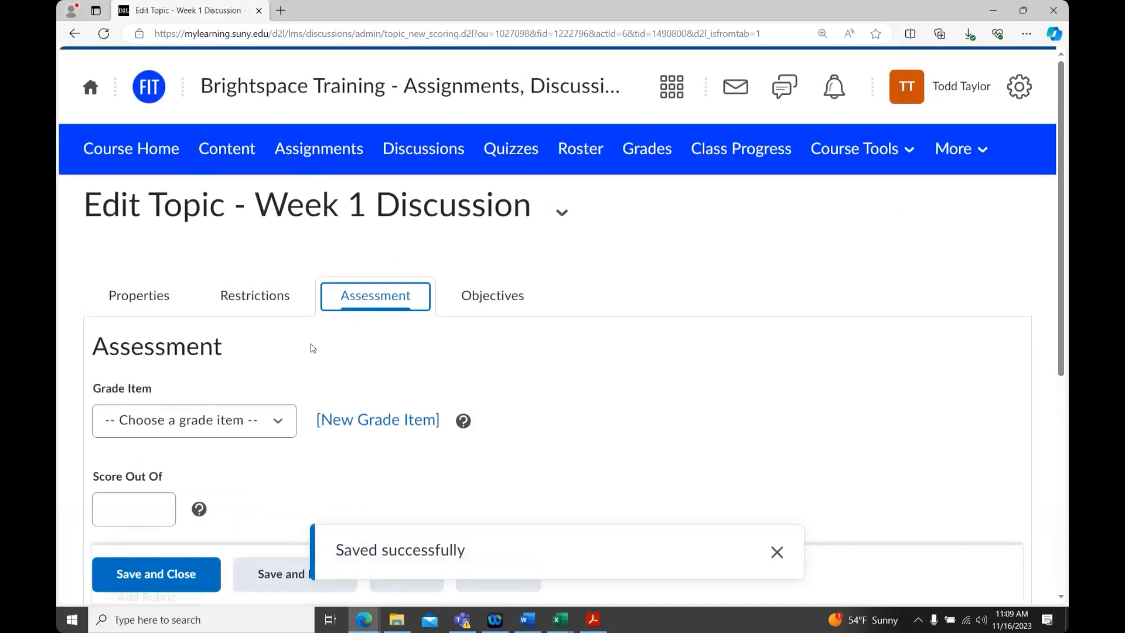
{"action": "scroll", "coordinate": [313, 348], "scroll_direction": "down", "scroll_amount": 1}
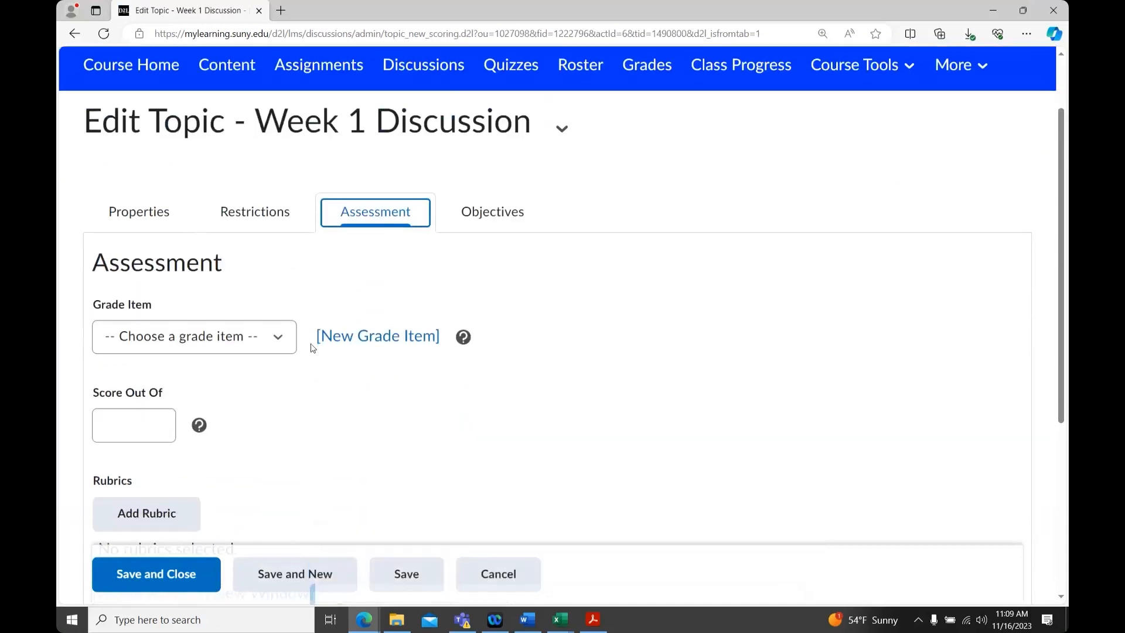
{"action": "left_click", "coordinate": [361, 343]}
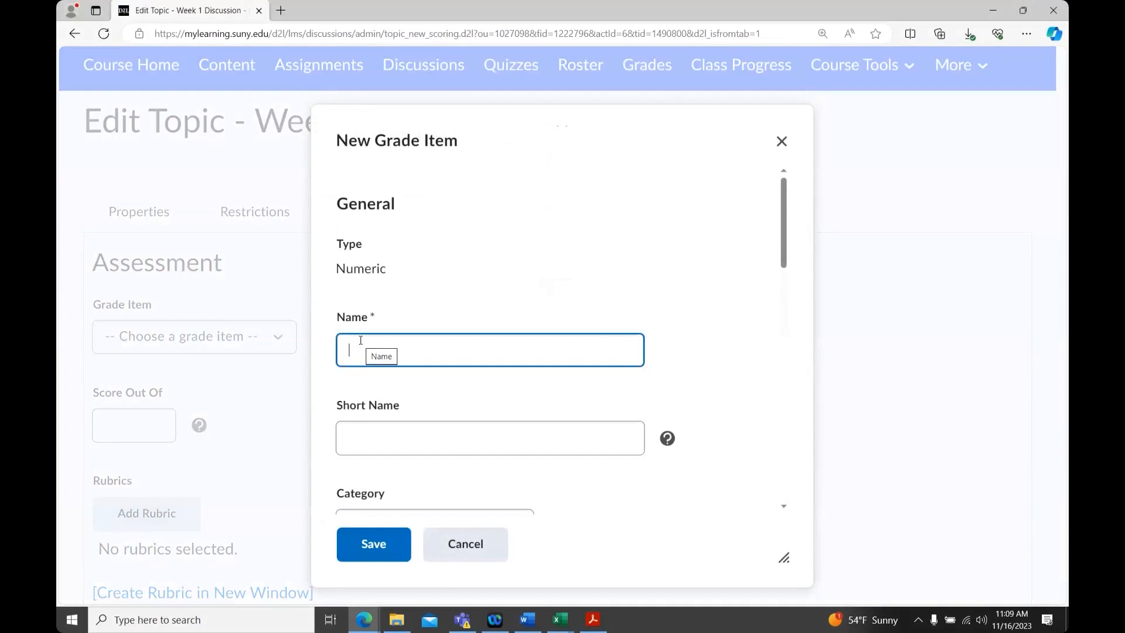
{"action": "type", "text": "Week 1 "}
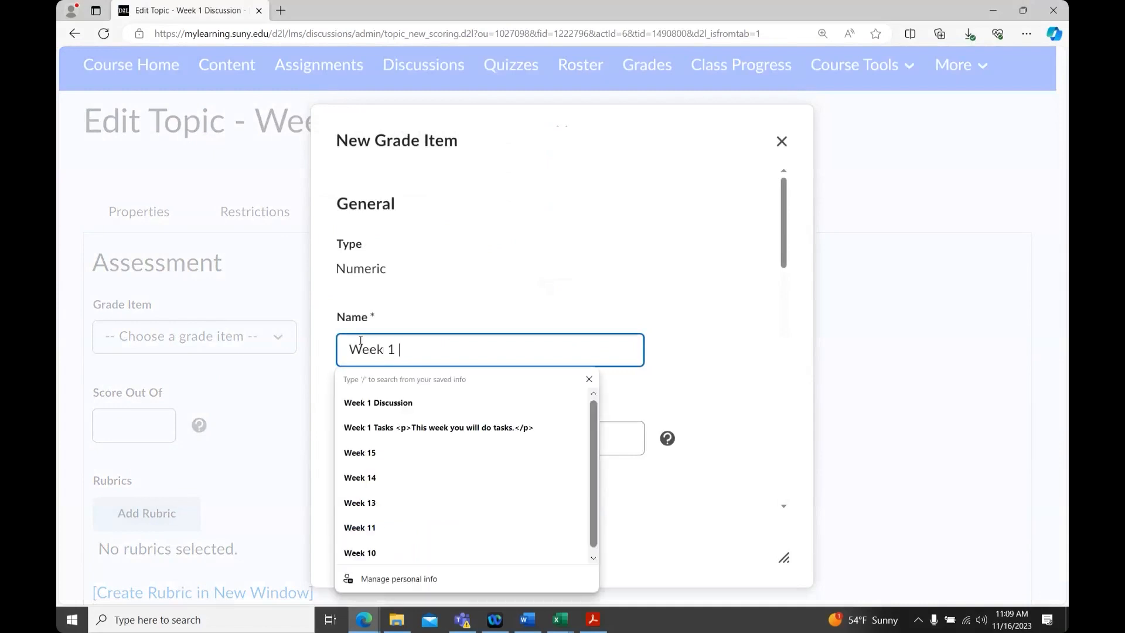
{"action": "type", "text": "Discussion"}
Set the new grade item's maximum points to 100 and save it
{"action": "left_click", "coordinate": [699, 373]}
{"action": "scroll", "coordinate": [701, 370], "scroll_direction": "down", "scroll_amount": 3}
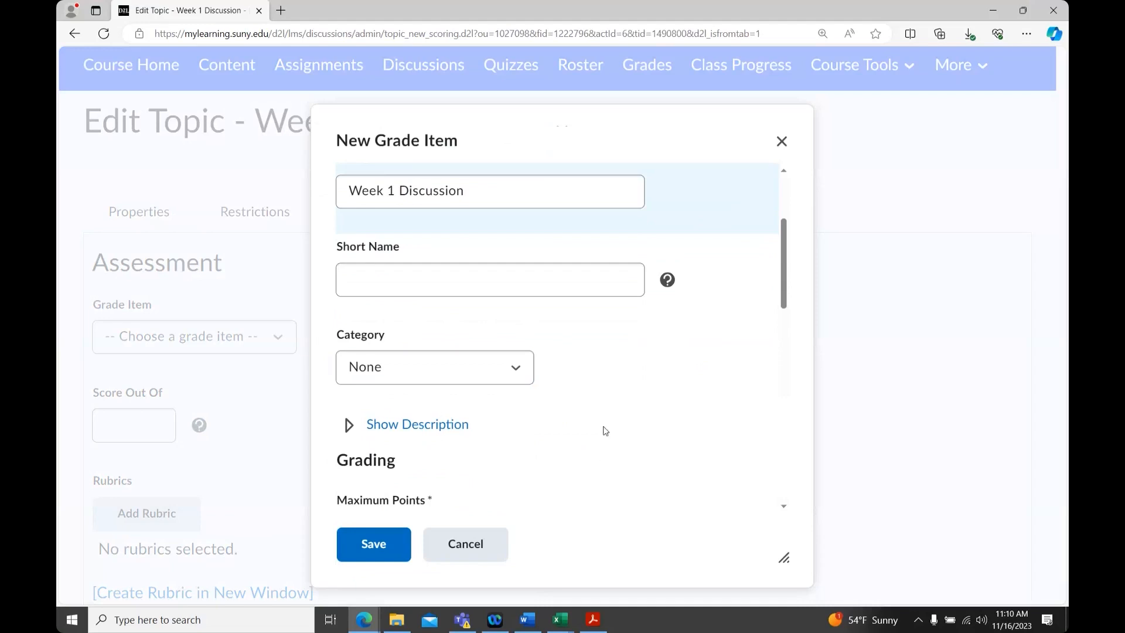
{"action": "scroll", "coordinate": [603, 425], "scroll_direction": "down", "scroll_amount": 3}
{"action": "left_click", "coordinate": [402, 382]}
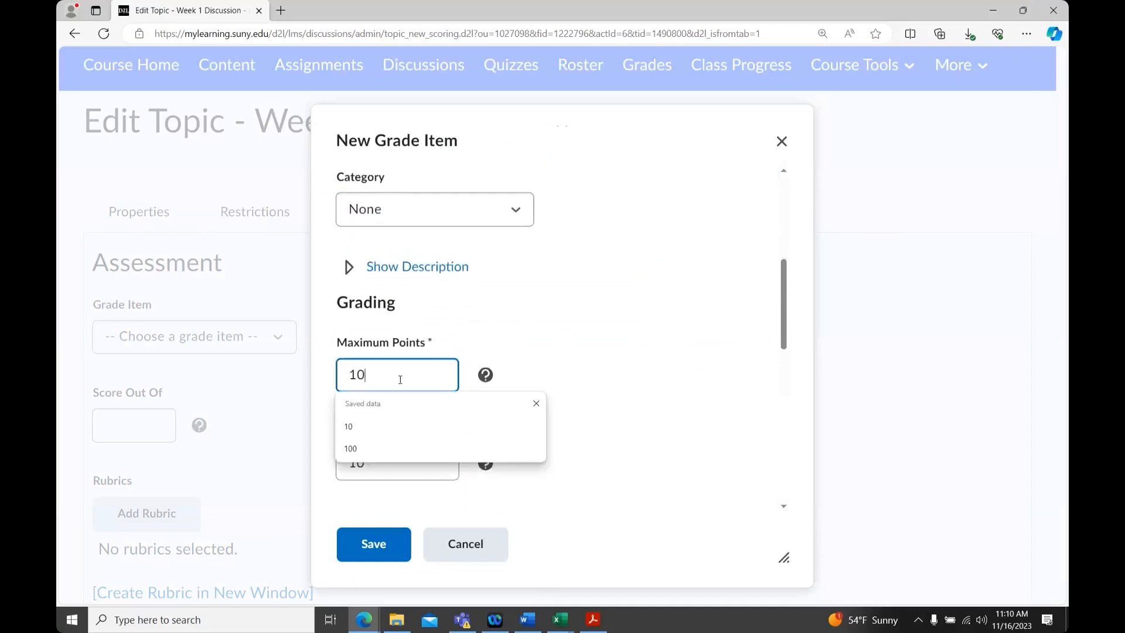
{"action": "type", "text": "0"}
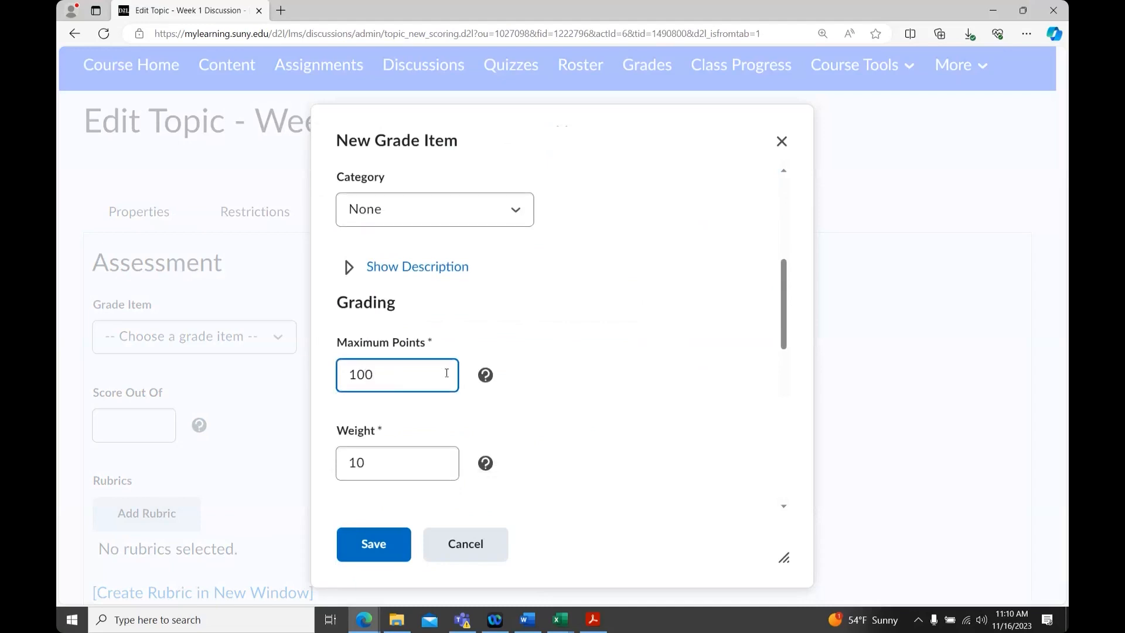
{"action": "scroll", "coordinate": [525, 414], "scroll_direction": "down", "scroll_amount": 1}
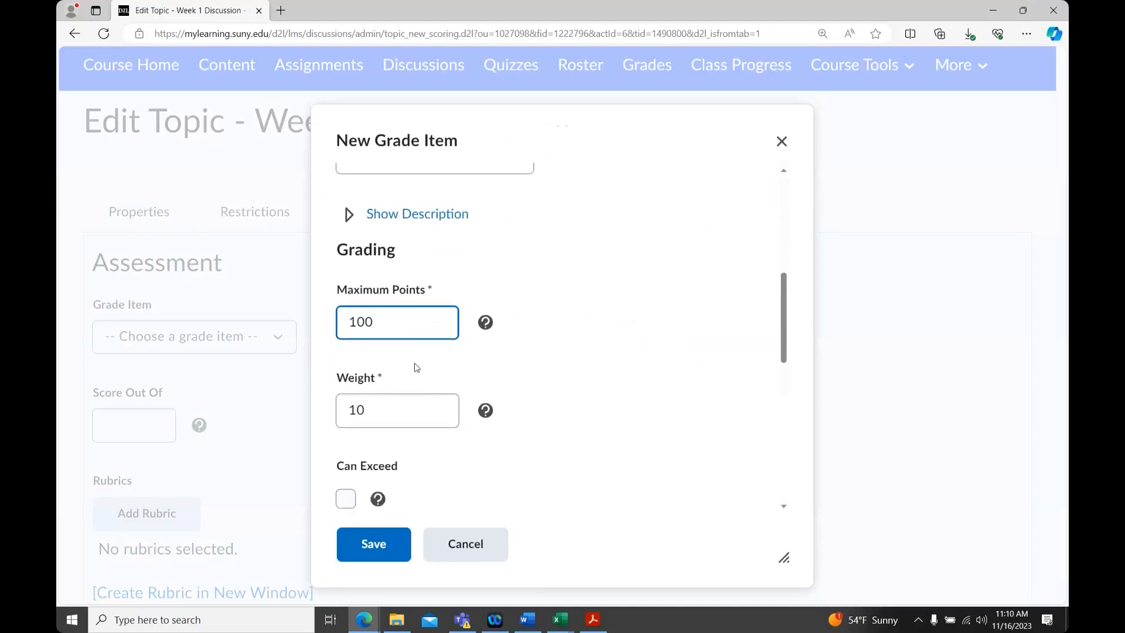
{"action": "scroll", "coordinate": [563, 422], "scroll_direction": "down", "scroll_amount": 2}
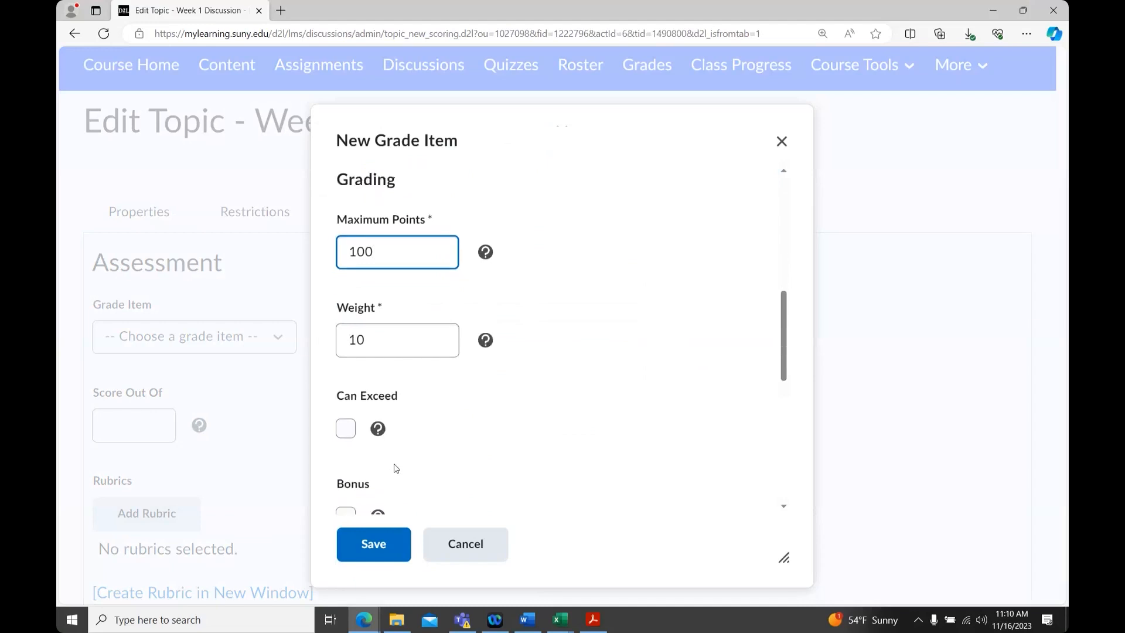
{"action": "left_click", "coordinate": [372, 544]}
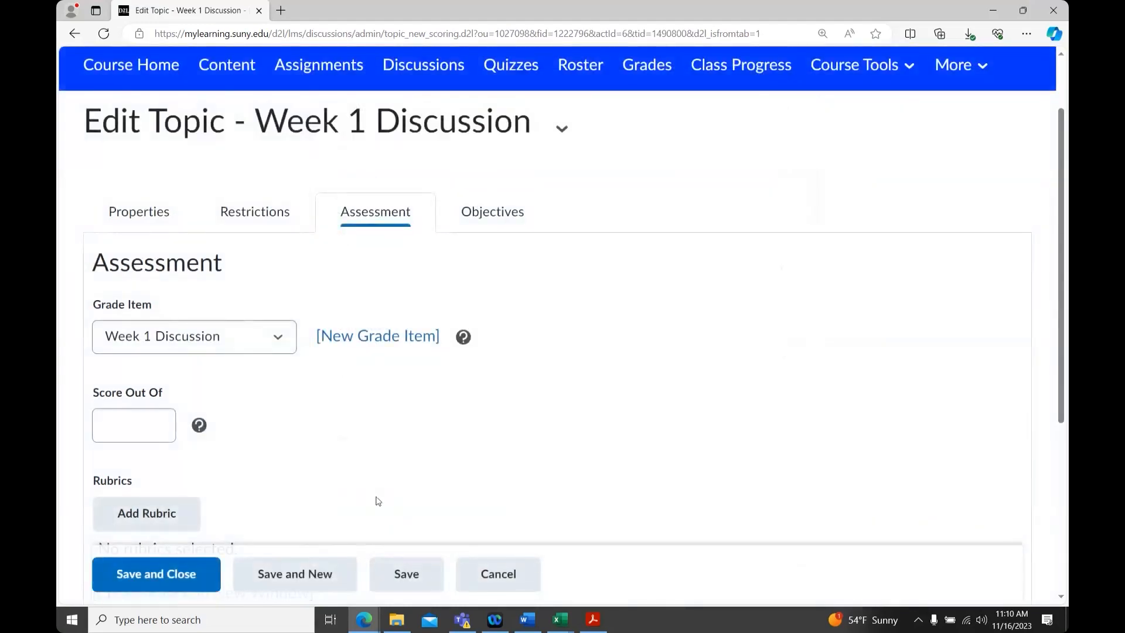
Set the topic's Score Out Of to 100 and save and close the topic
{"action": "left_click", "coordinate": [141, 423]}
{"action": "left_click", "coordinate": [141, 423]}
{"action": "type", "text": "100"}
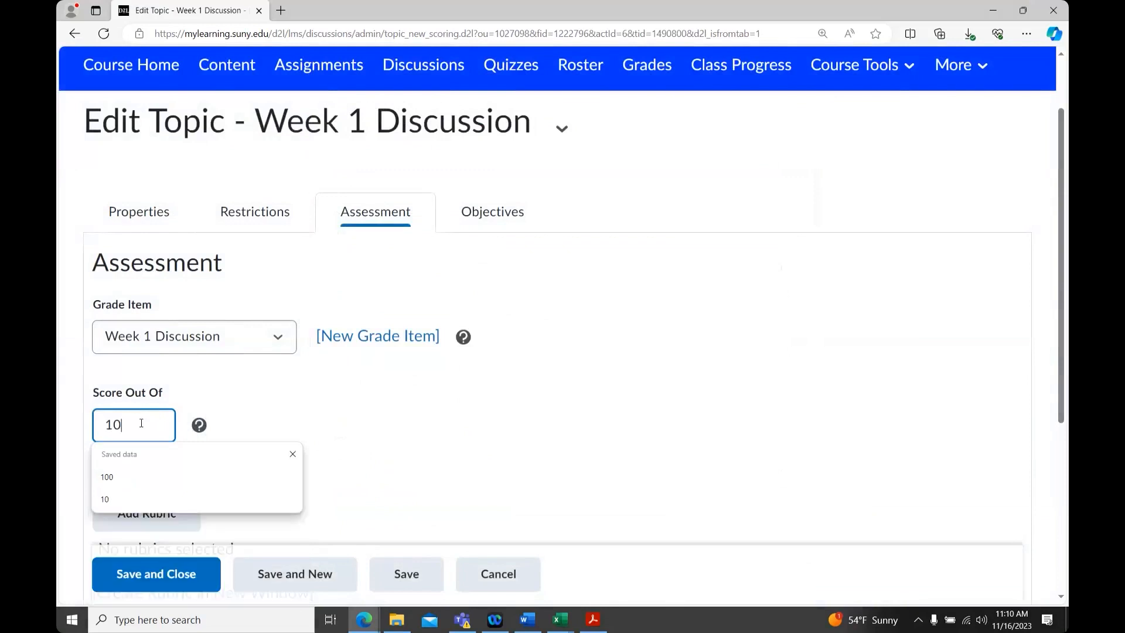
{"action": "left_click", "coordinate": [406, 429]}
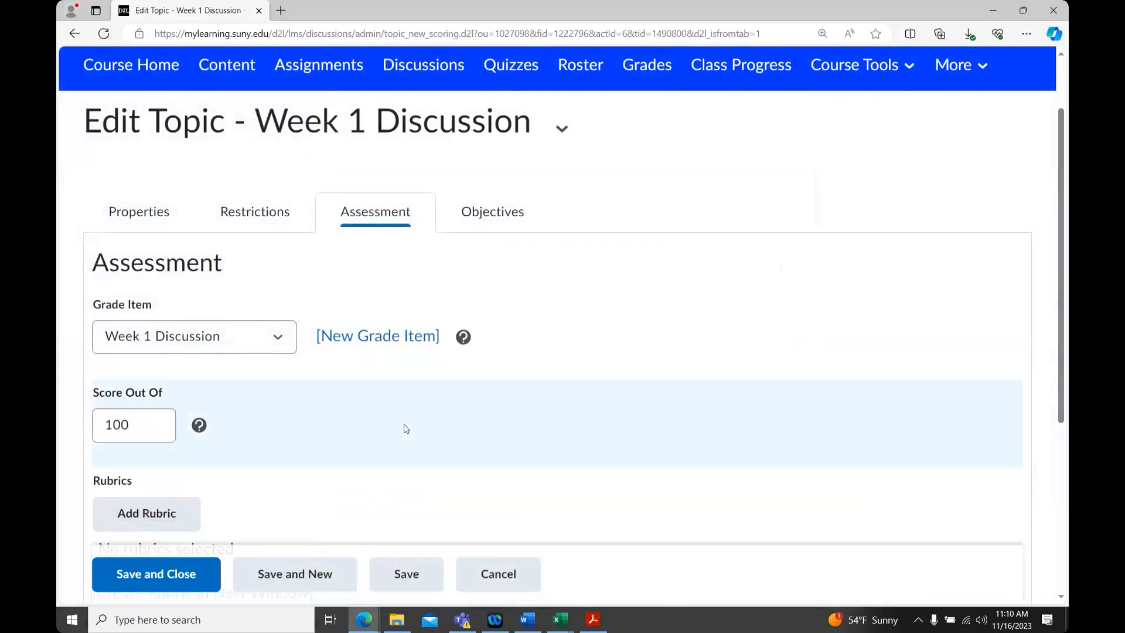
{"action": "scroll", "coordinate": [406, 429], "scroll_direction": "down", "scroll_amount": 5}
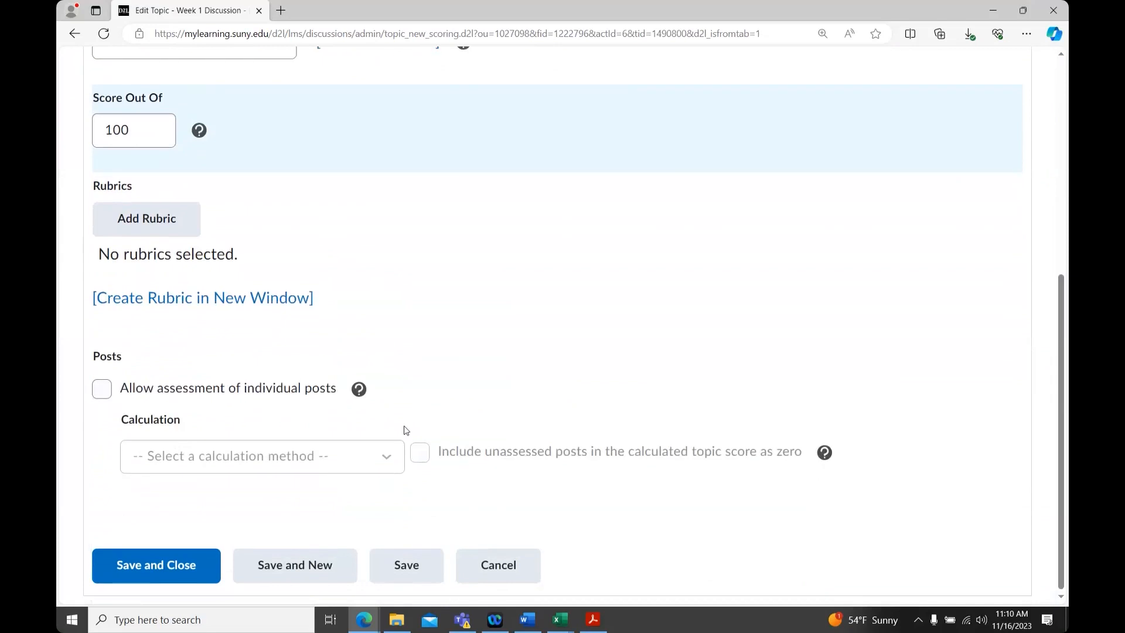
{"action": "left_click", "coordinate": [141, 566]}
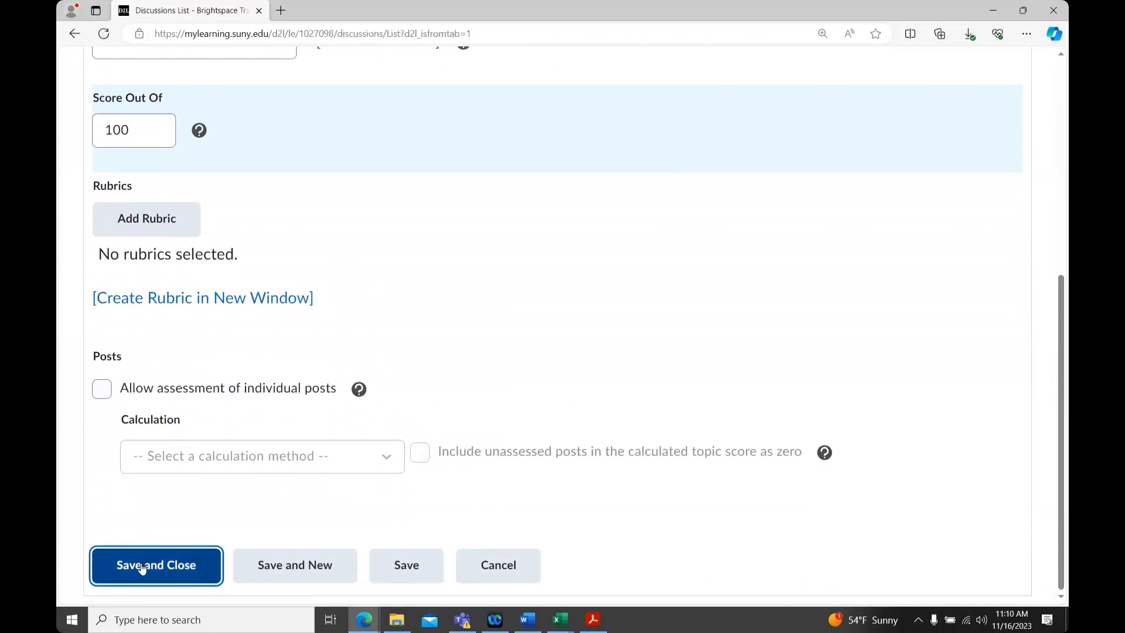
Point out the topic's assessment indicator in the discussions list
{"action": "scroll", "coordinate": [258, 440], "scroll_direction": "down", "scroll_amount": 2}
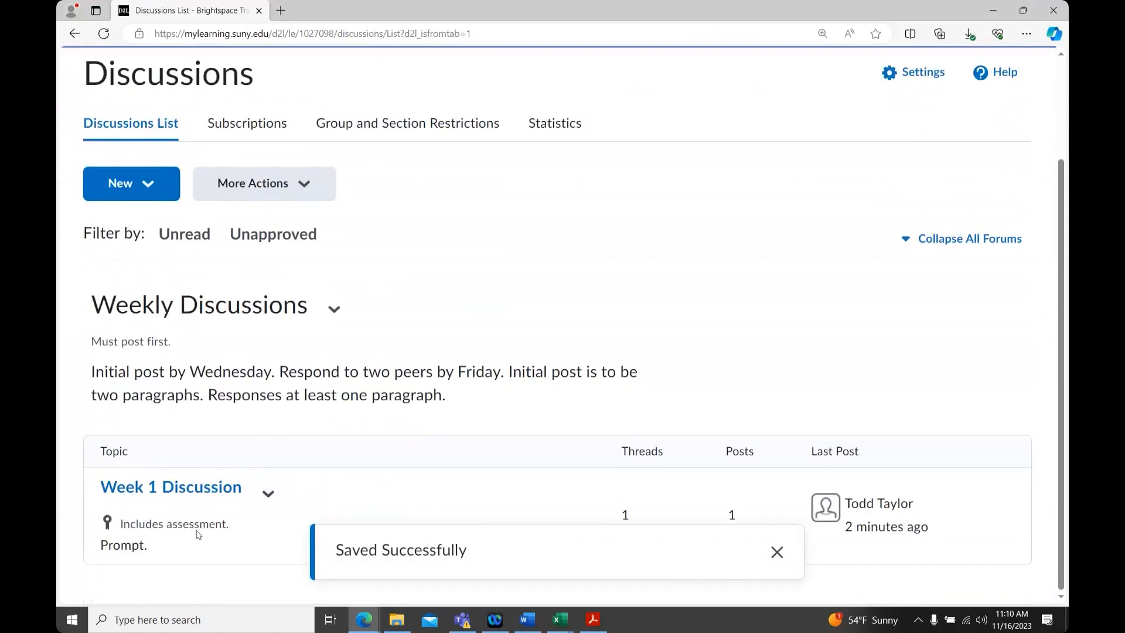
{"action": "left_click_drag", "start_coordinate": [232, 526], "coordinate": [111, 531]}
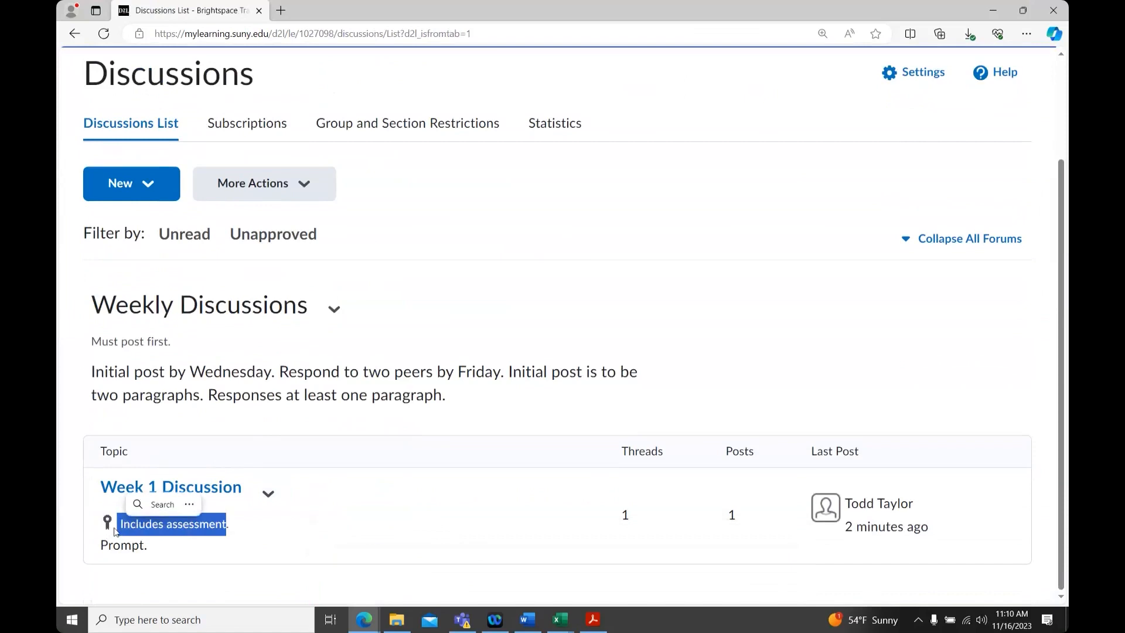
{"action": "left_click", "coordinate": [128, 525]}
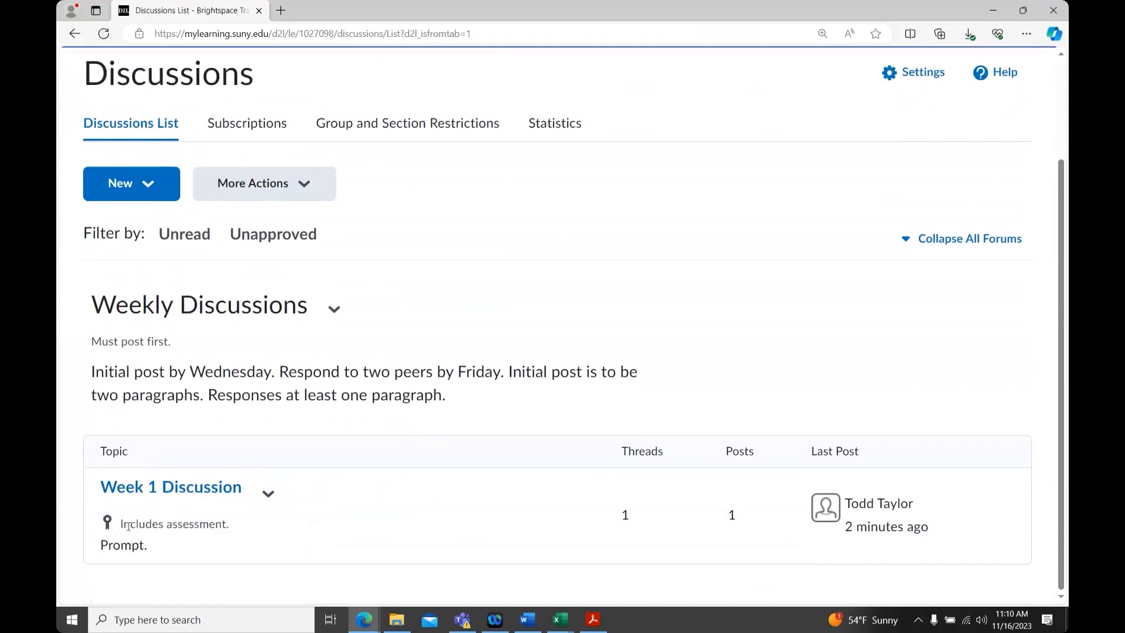